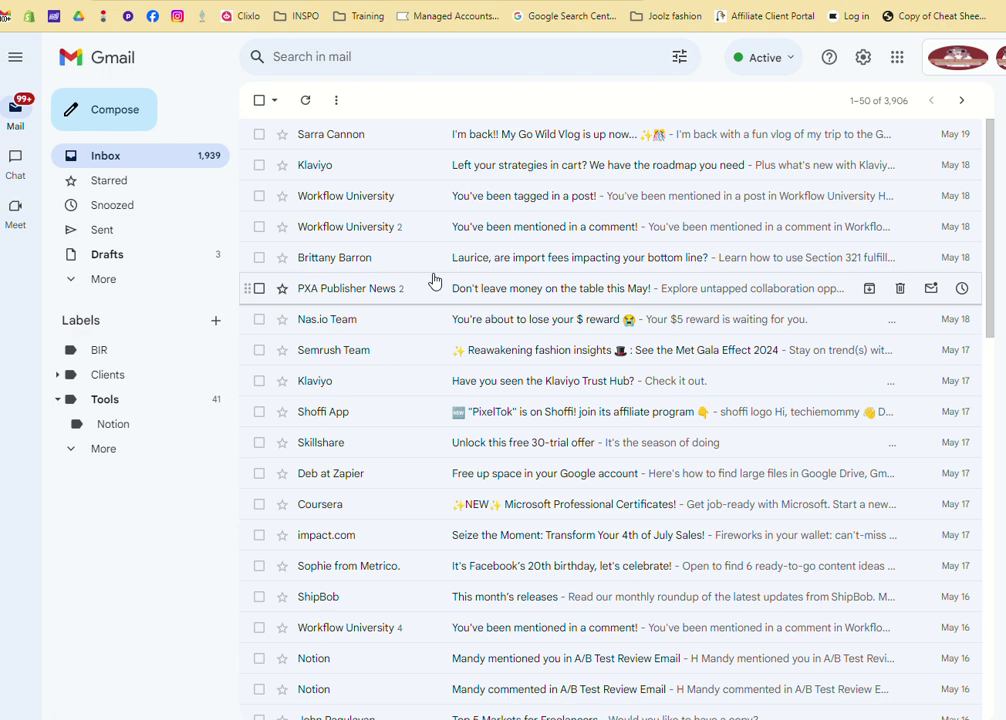
- Copy the sender's address from the Klaviyo email "Left your strategies in cart?" into the mail search and show the advanced search options
left_click(351, 178)
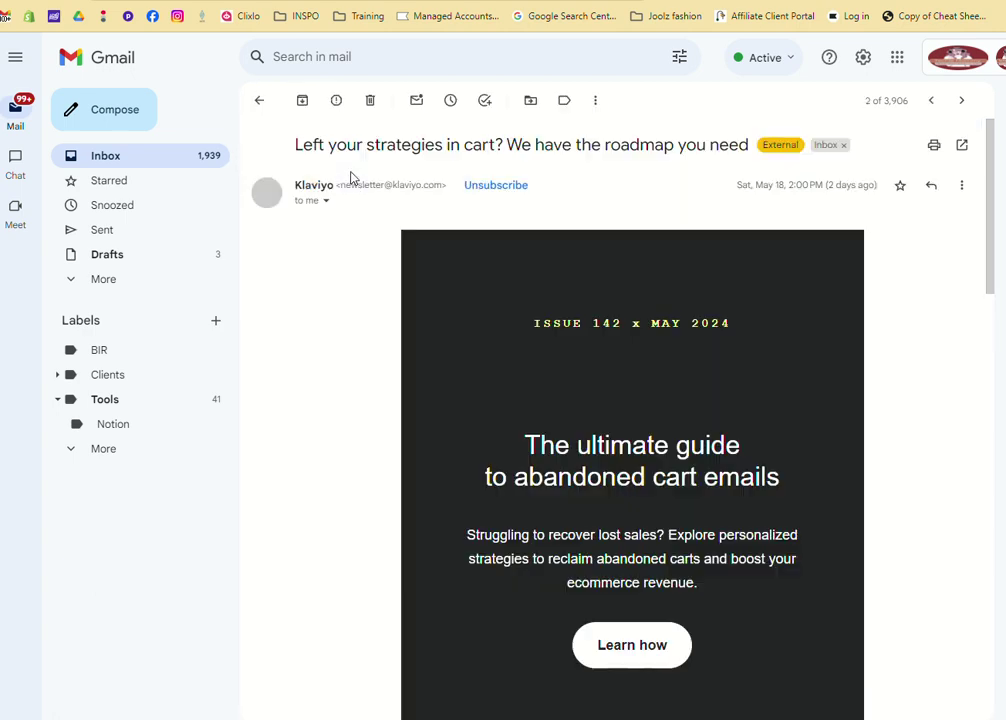
left_click_drag(440, 185, 341, 207)
key("ctrl+c")
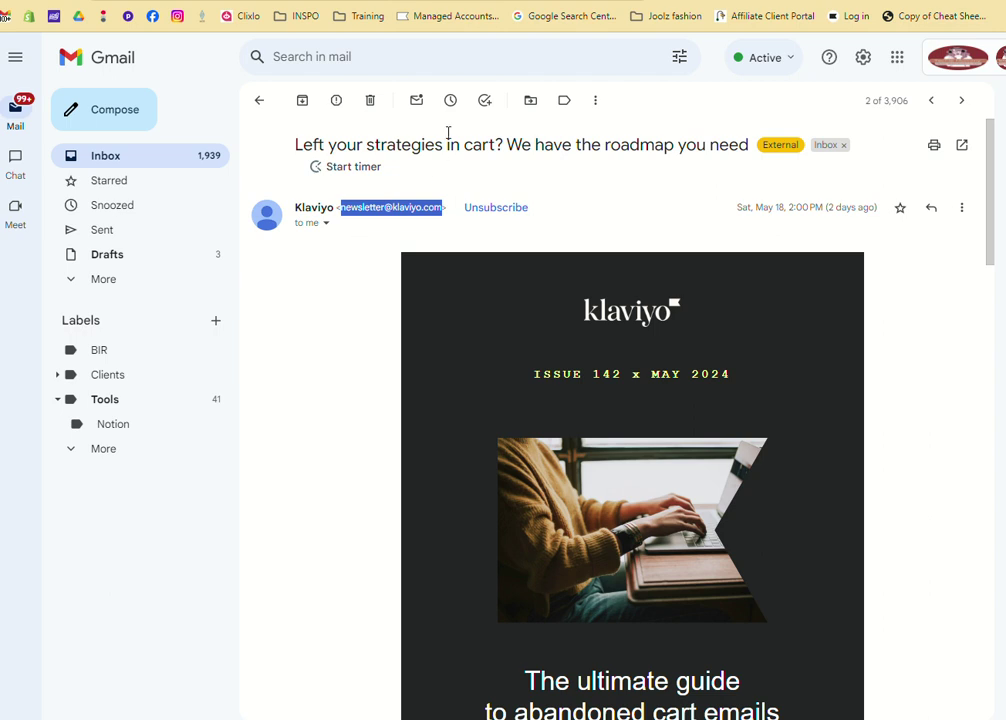
left_click(418, 56)
key("ctrl+v")
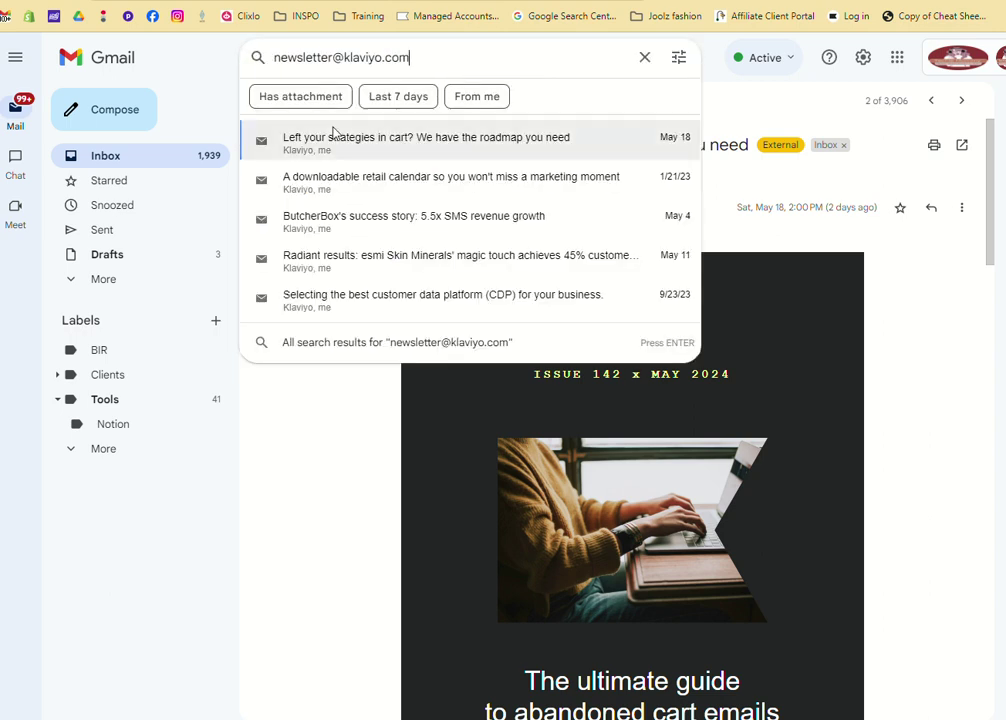
left_click(685, 66)
left_click(679, 60)
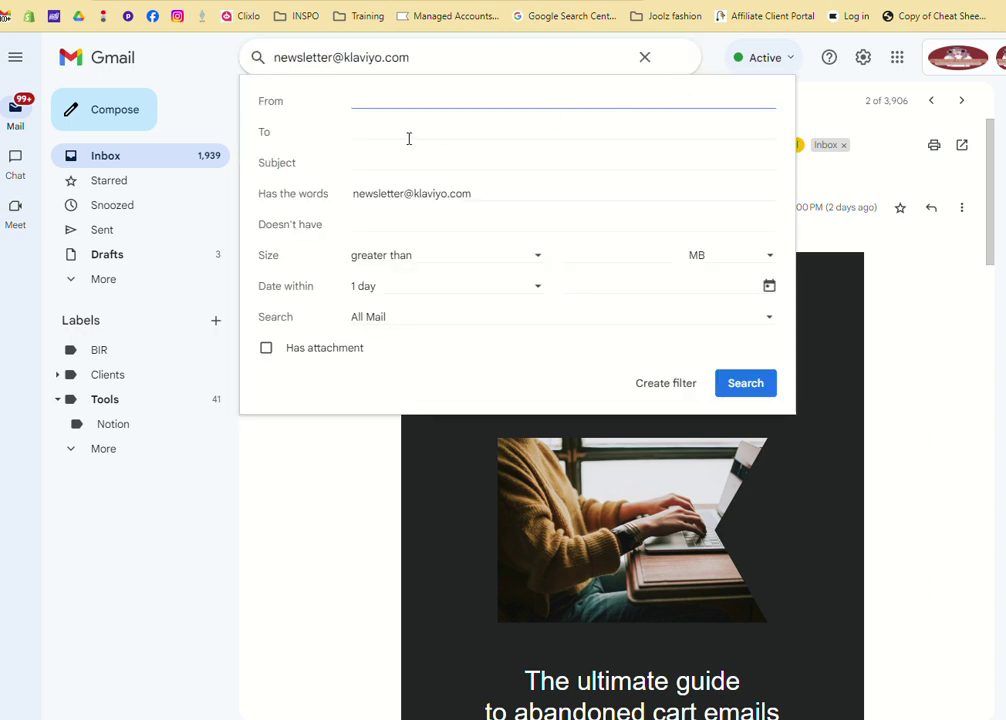
- Move the sender's address from the Has the words criterion to From and continue to the filter's action choices
left_click_drag(475, 193, 285, 195)
key("ctrl+c")
key("BackSpace")
left_click(413, 96)
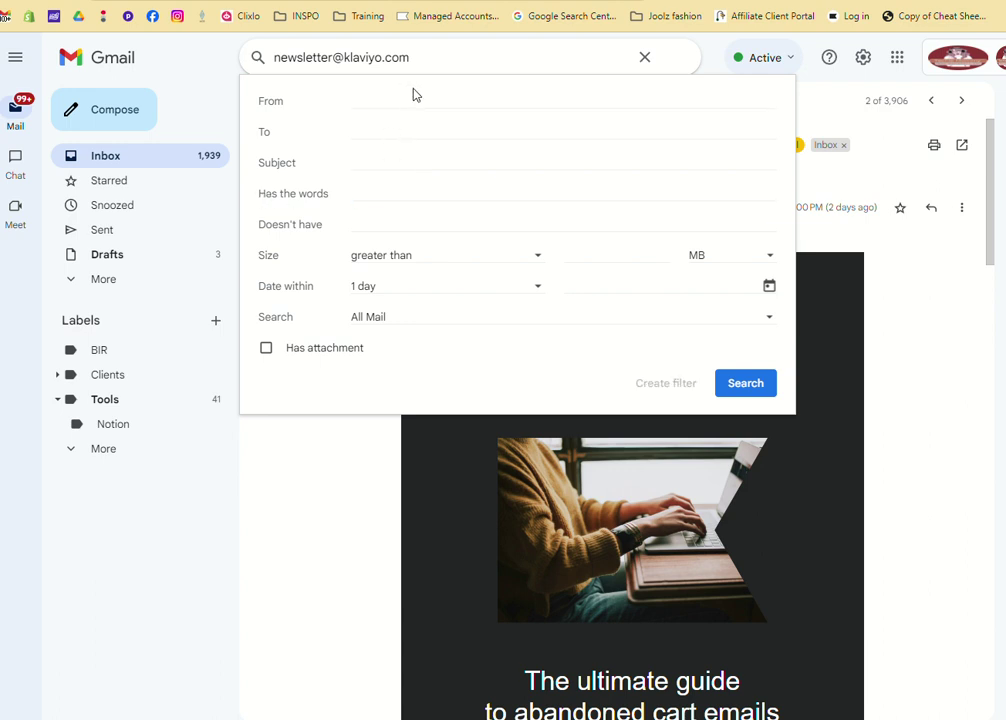
key("ctrl+v")
left_click(480, 128)
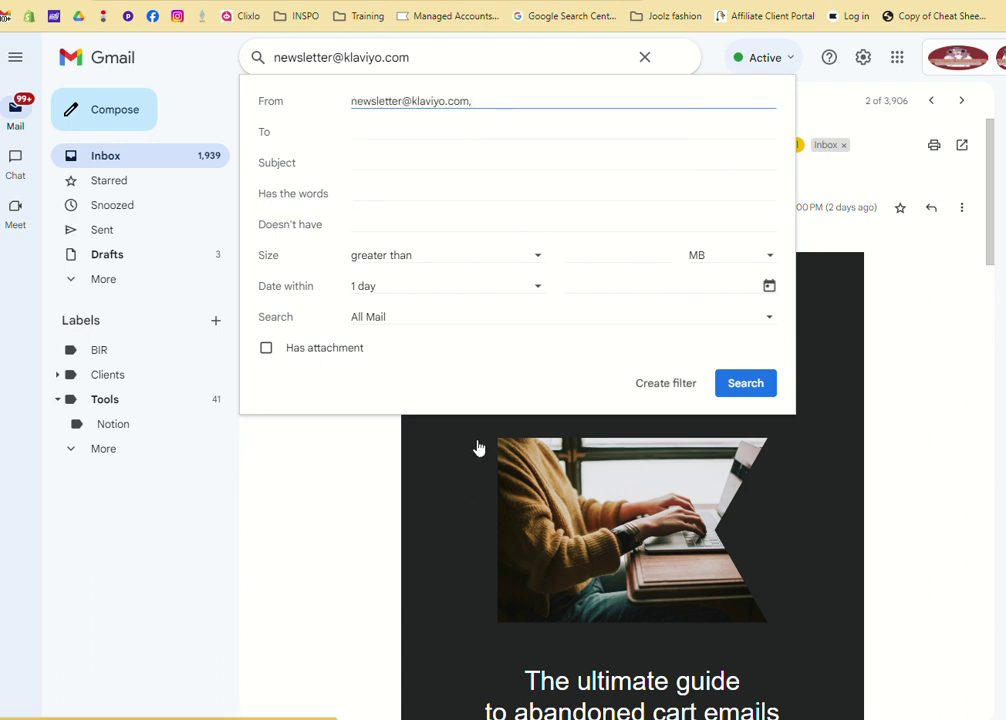
left_click(655, 400)
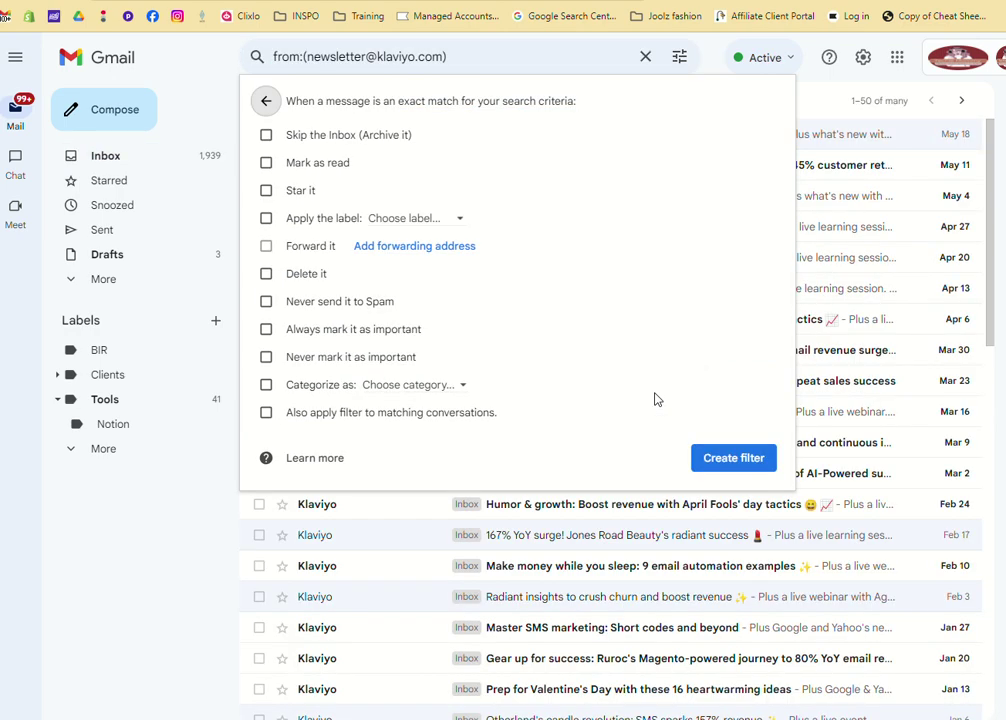
- Set the filter to skip the inbox and apply a new label named Klaviyo, nested under Tools
left_click(266, 136)
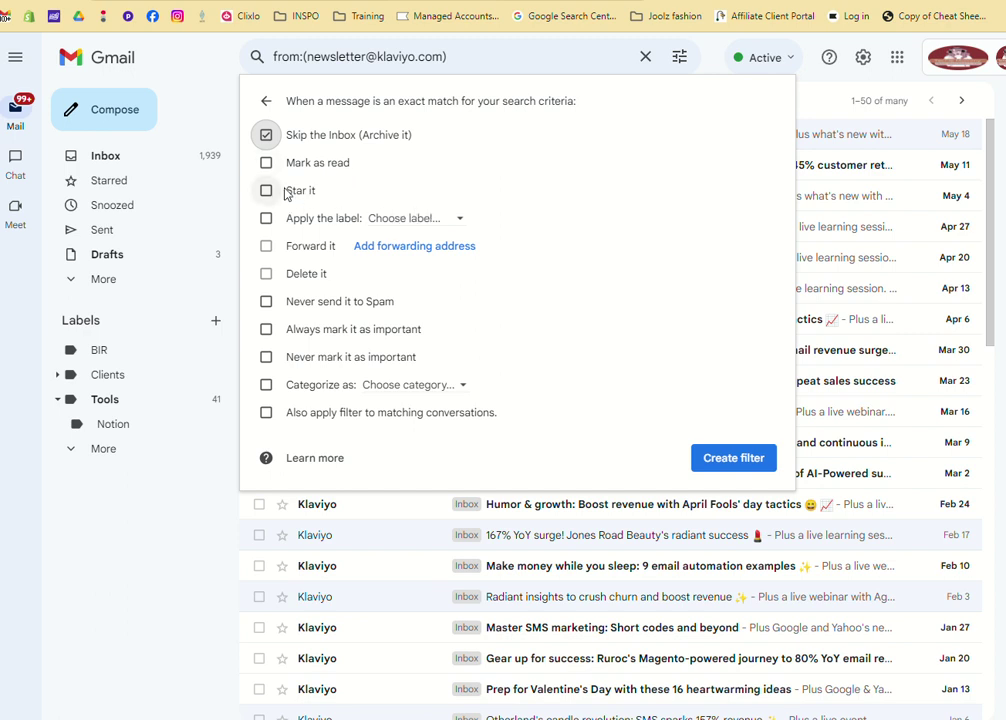
left_click(372, 218)
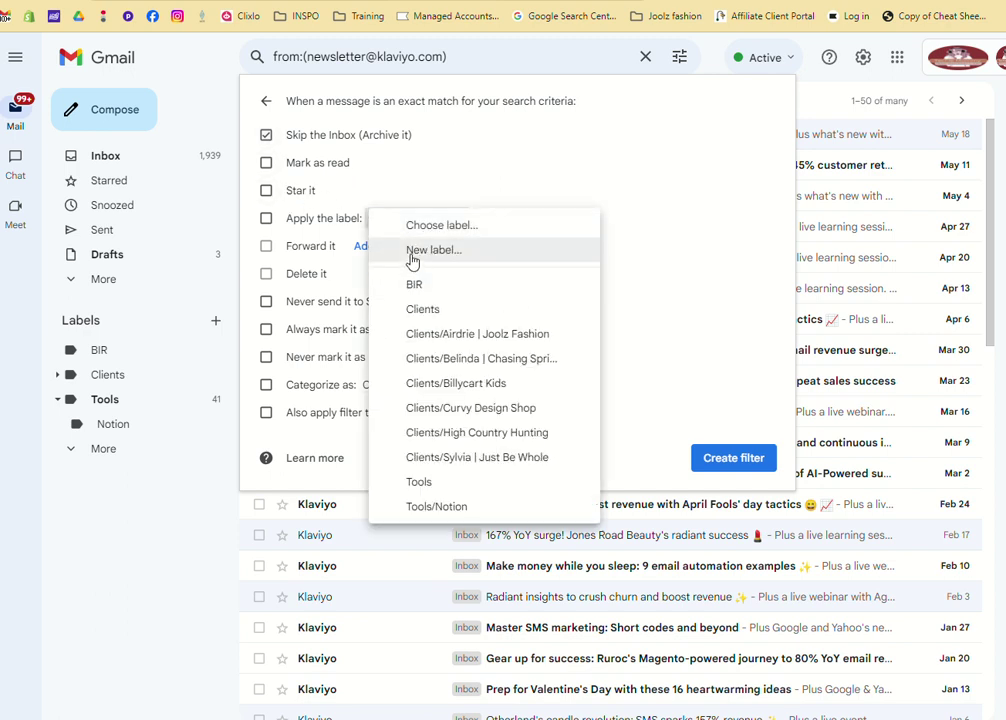
left_click(411, 250)
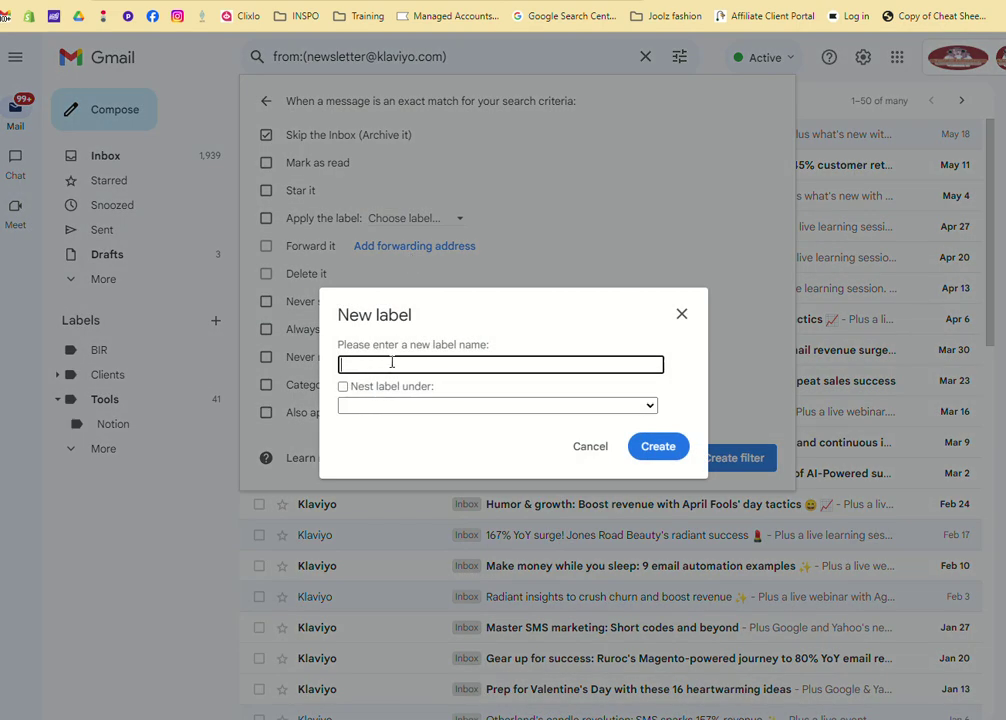
type("Klaviyo")
left_click(343, 386)
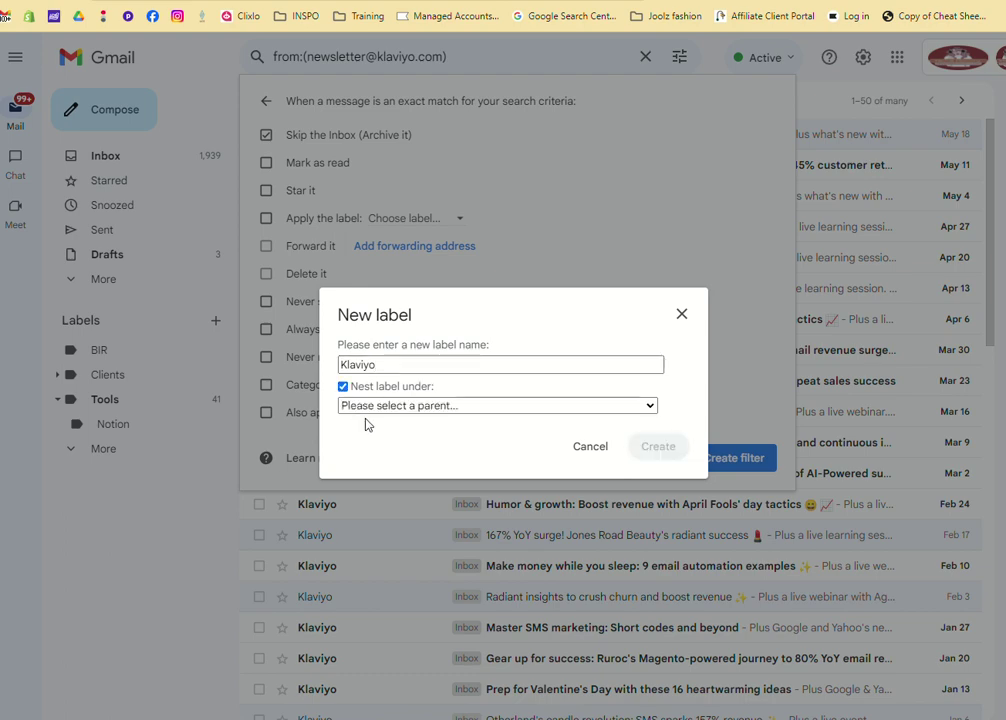
left_click(370, 405)
left_click(390, 554)
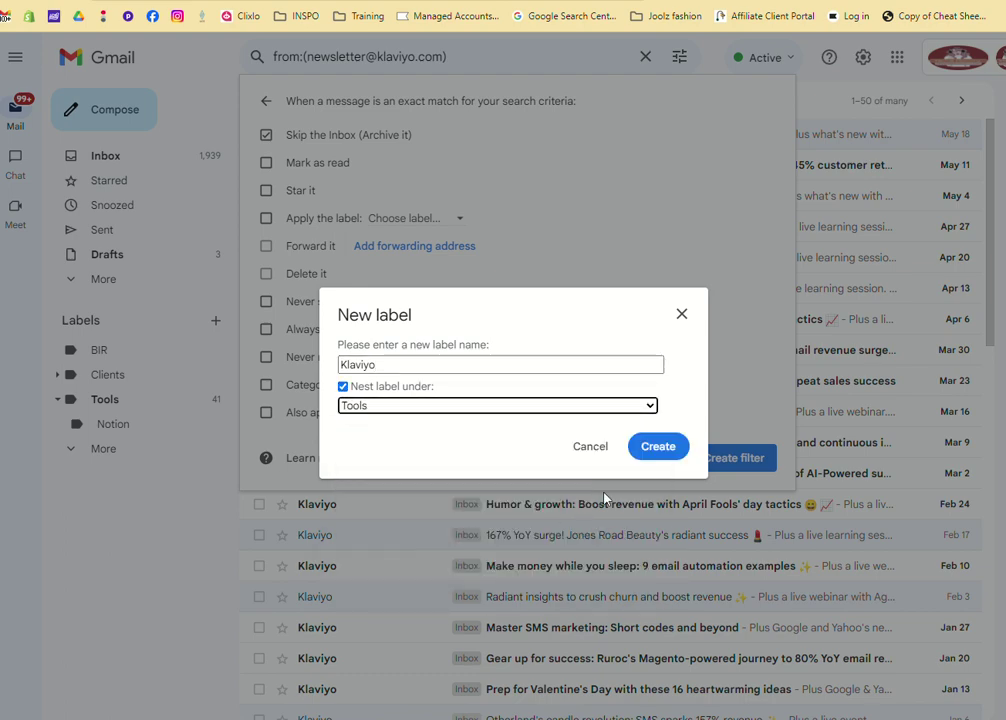
left_click(656, 446)
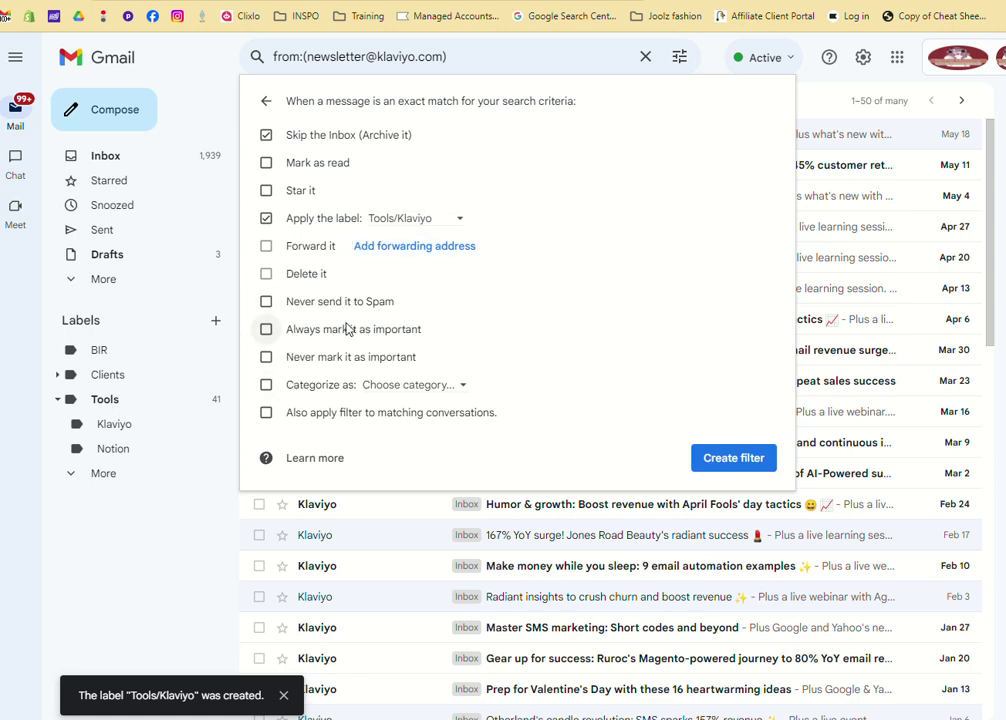
- Create the filter with the category Updates, also applying it to matching conversations
left_click(413, 387)
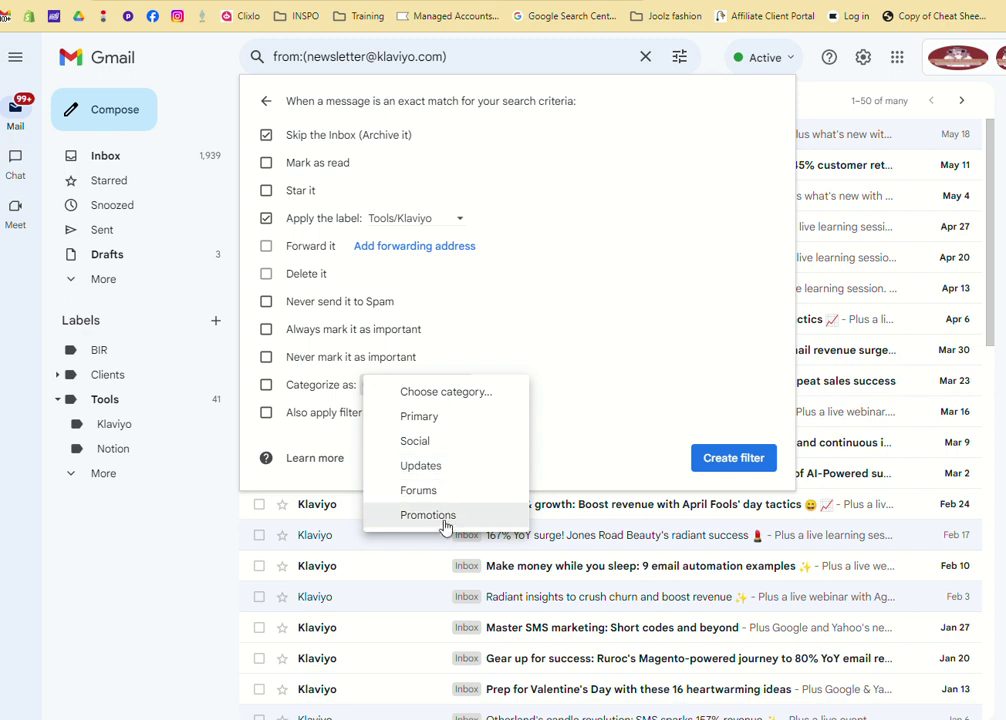
left_click(450, 475)
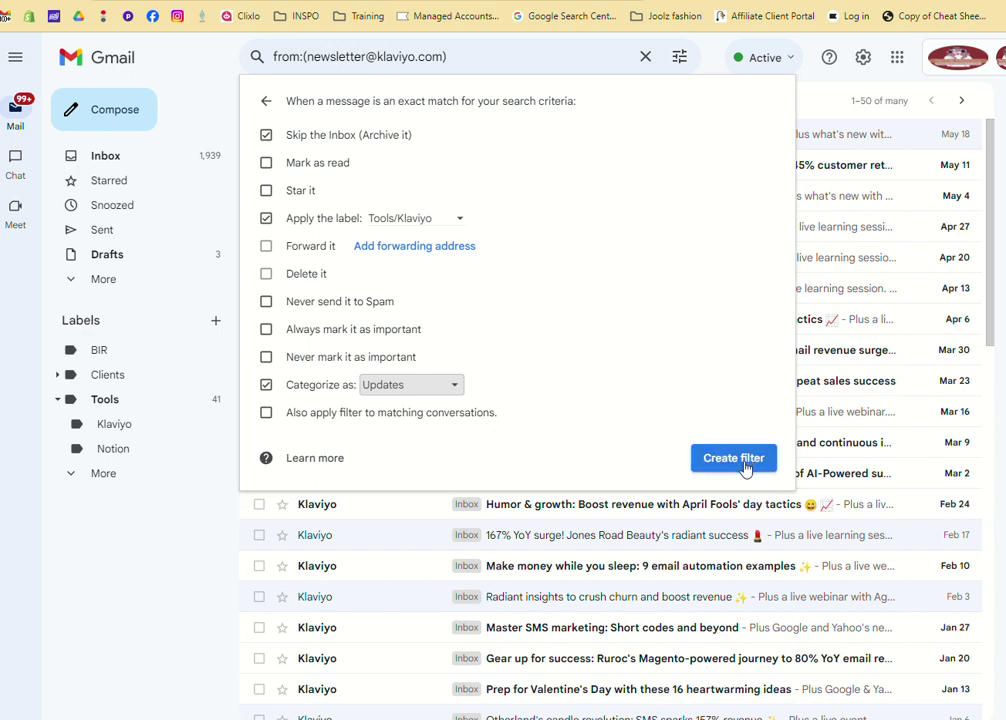
left_click(266, 412)
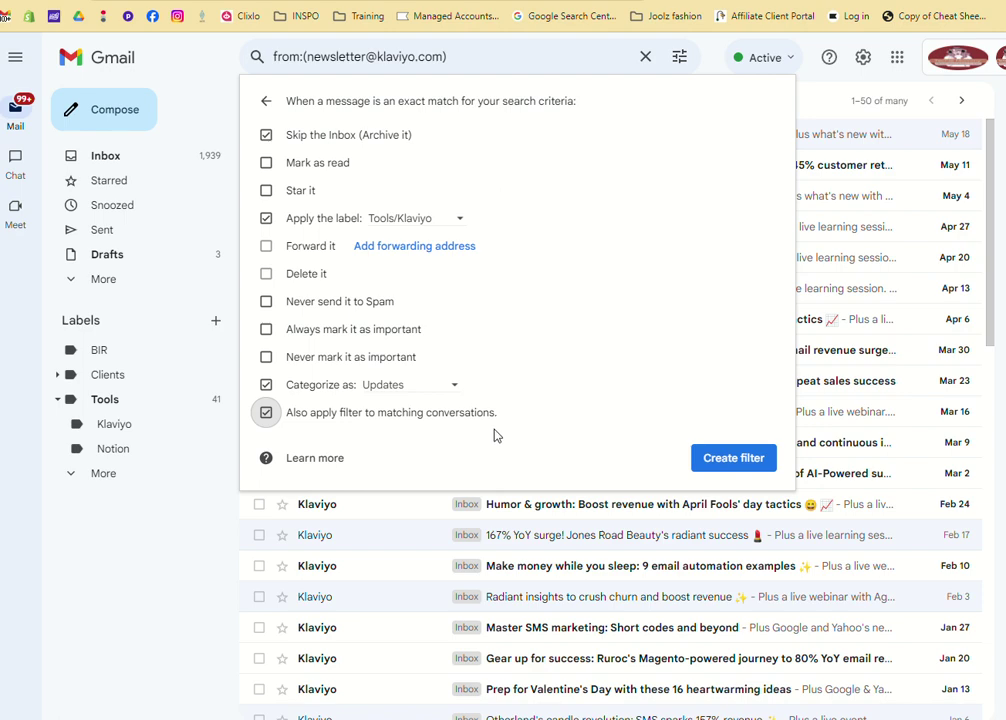
left_click(743, 459)
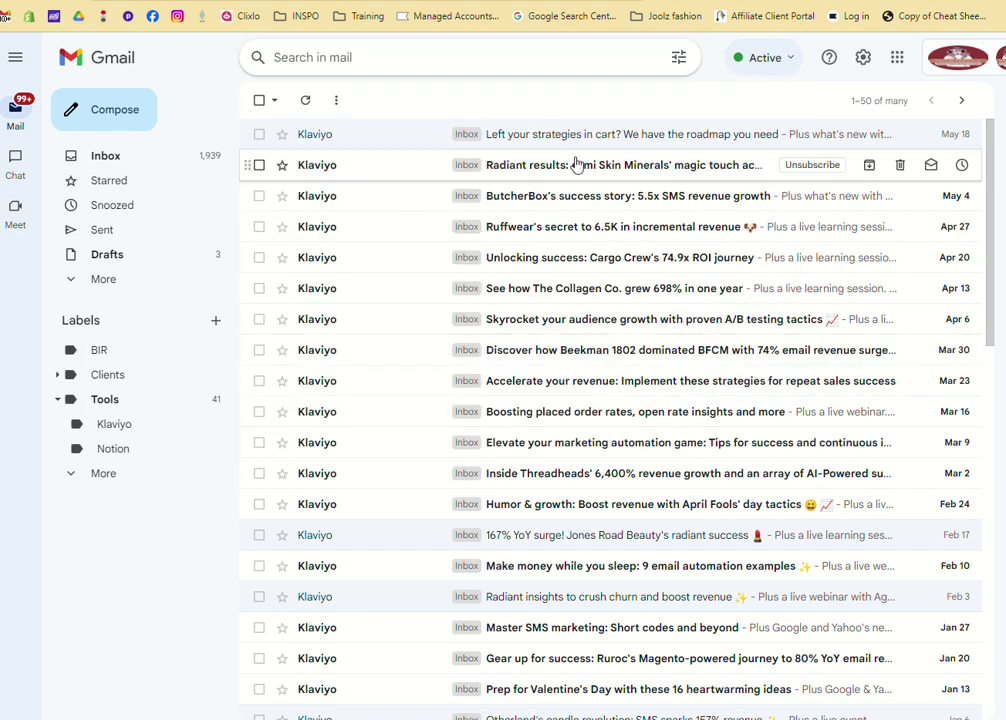
scroll(520, 600, "down", 5)
scroll(540, 617, "down", 6)
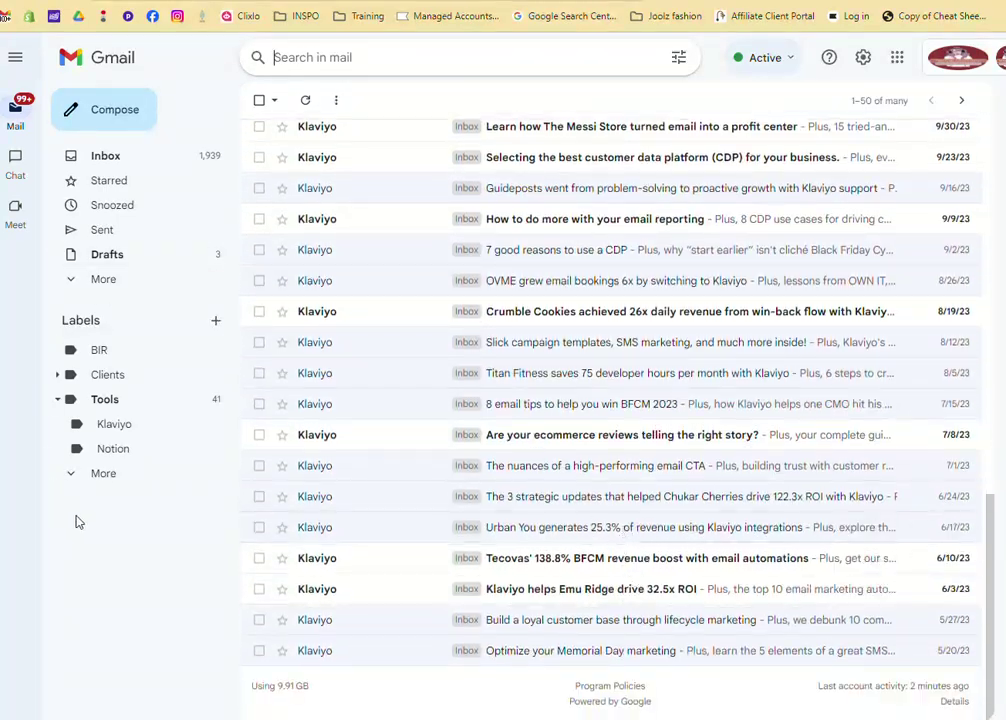
left_click(104, 479)
left_click(104, 479)
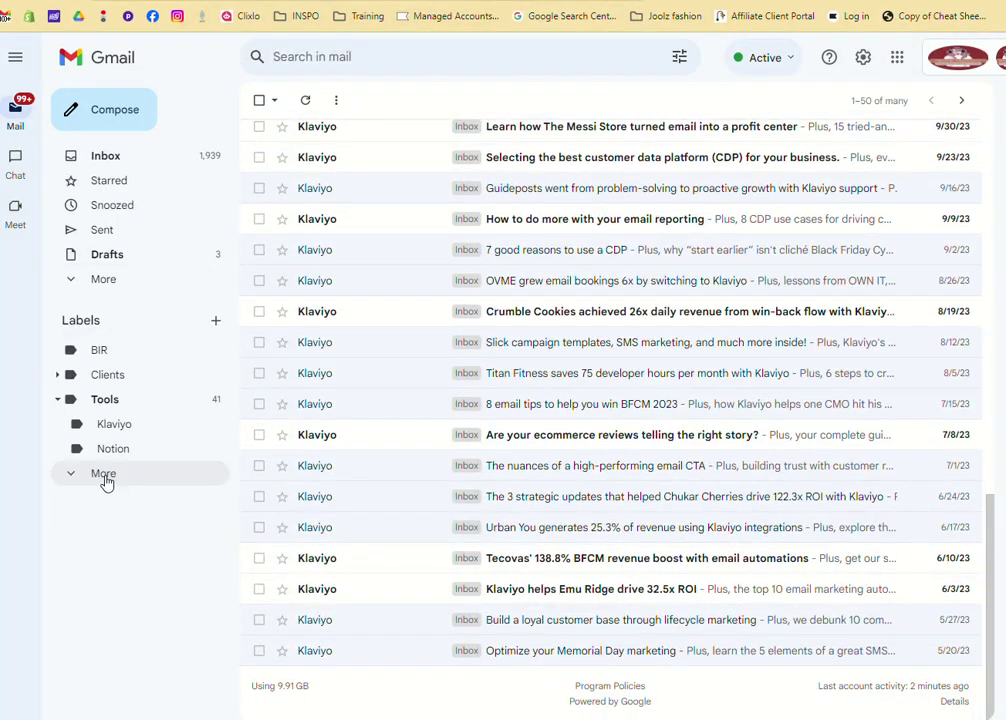
scroll(377, 450, "up", 10)
scroll(379, 438, "up", 1)
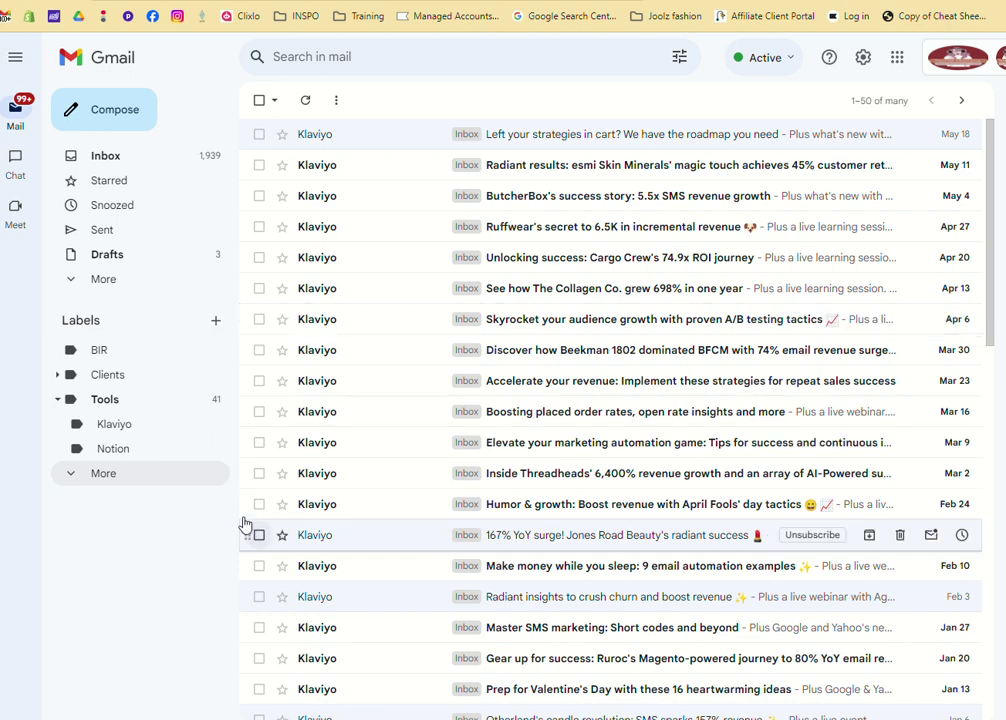
left_click(103, 476)
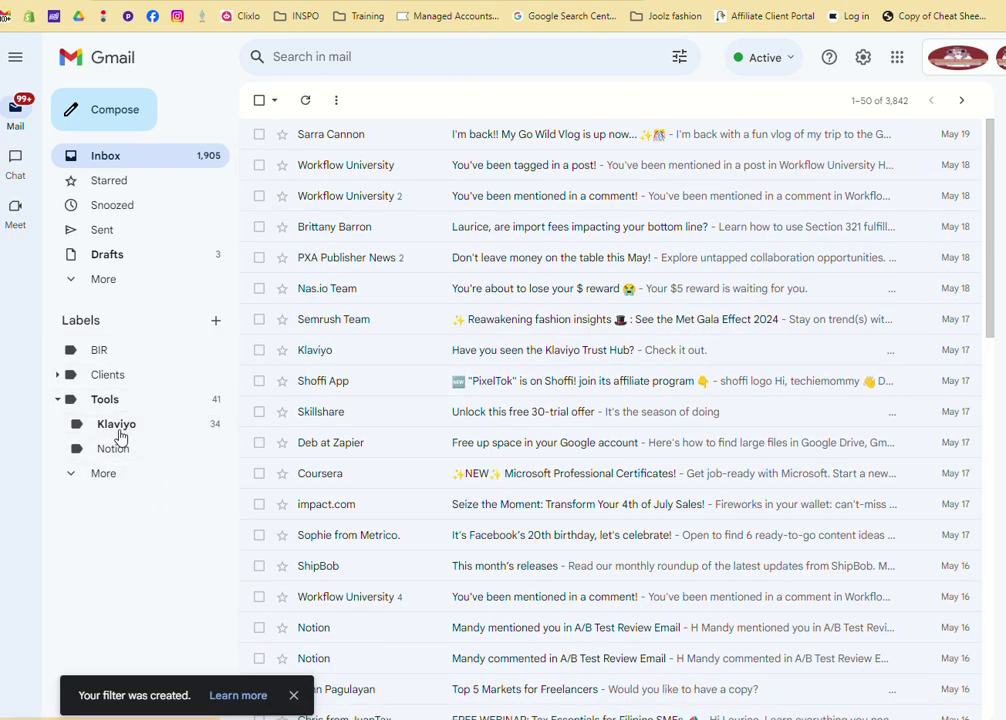
- View the mail under the Klaviyo label and check the first message's label and its available move destinations
left_click(118, 429)
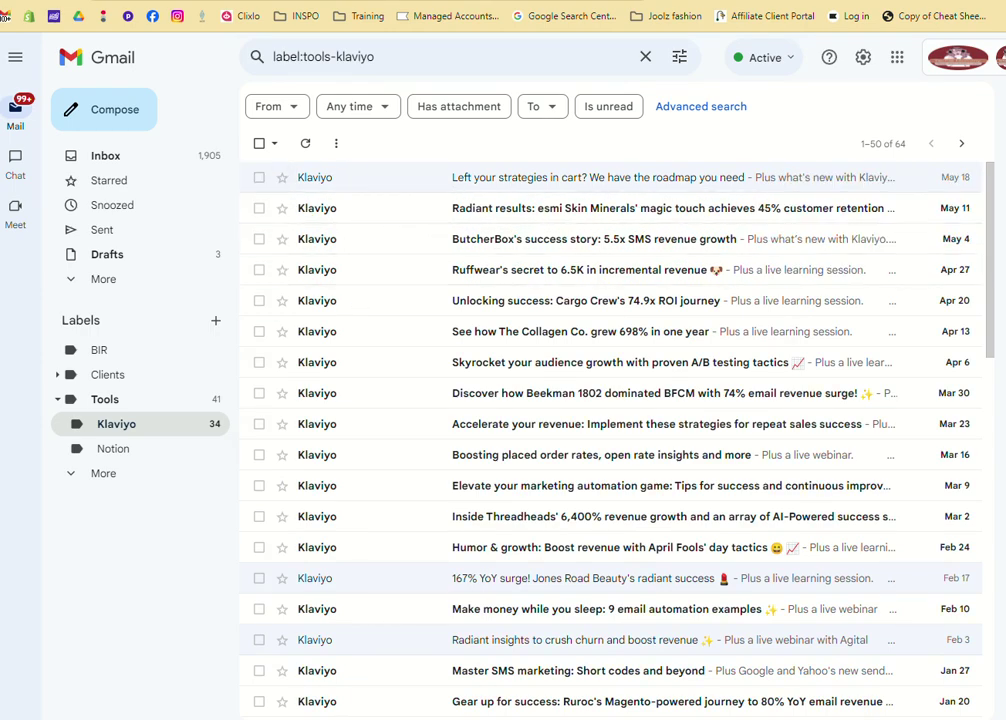
scroll(435, 365, "down", 4)
scroll(440, 348, "up", 4)
left_click(340, 185)
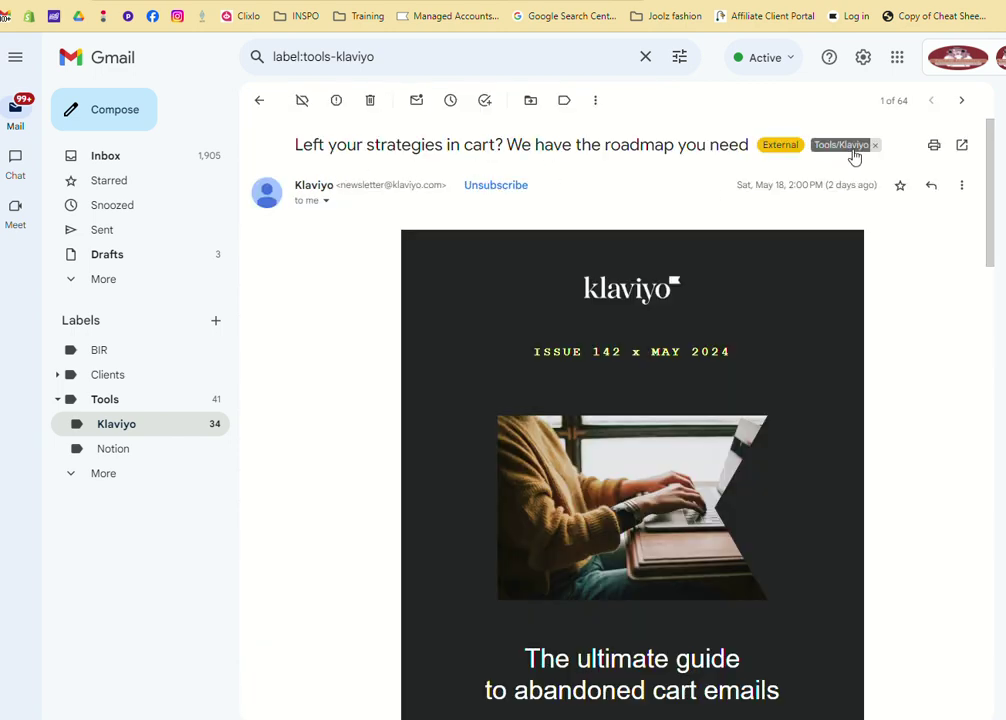
left_click(538, 103)
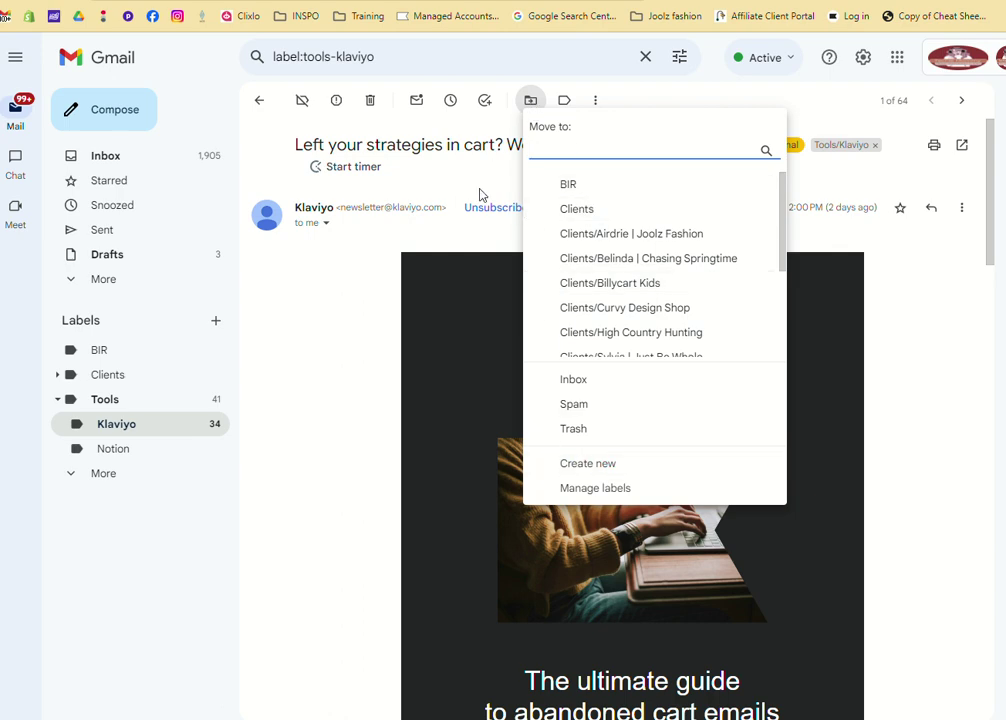
left_click(380, 152)
- Return to the Klaviyo label's message list and star the email "ButcherBox's success story"
left_click(259, 101)
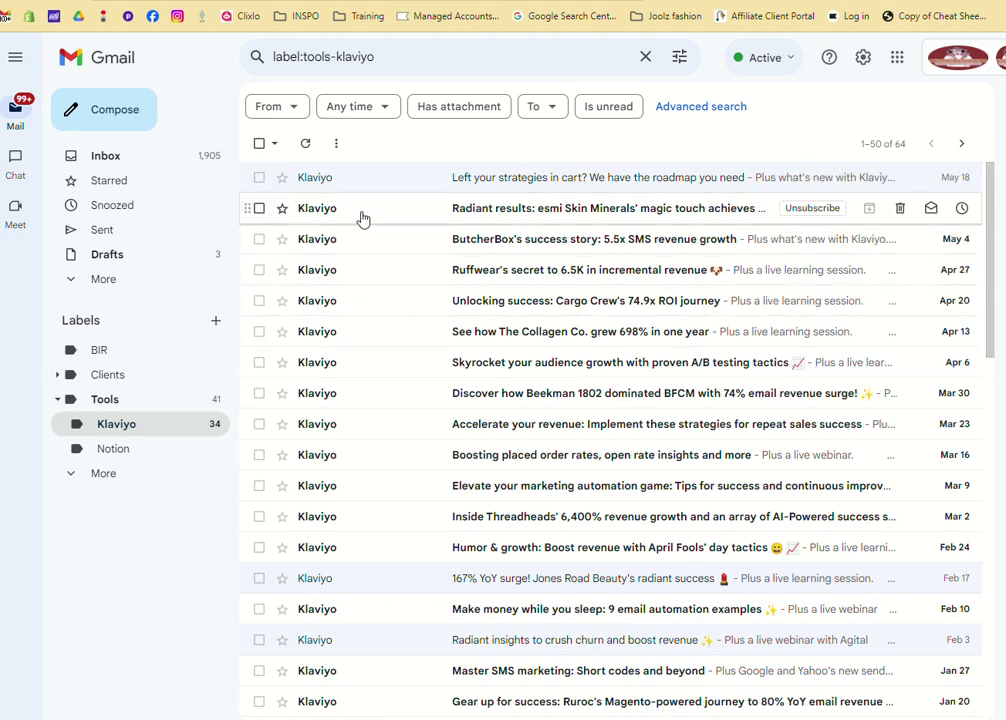
left_click(283, 240)
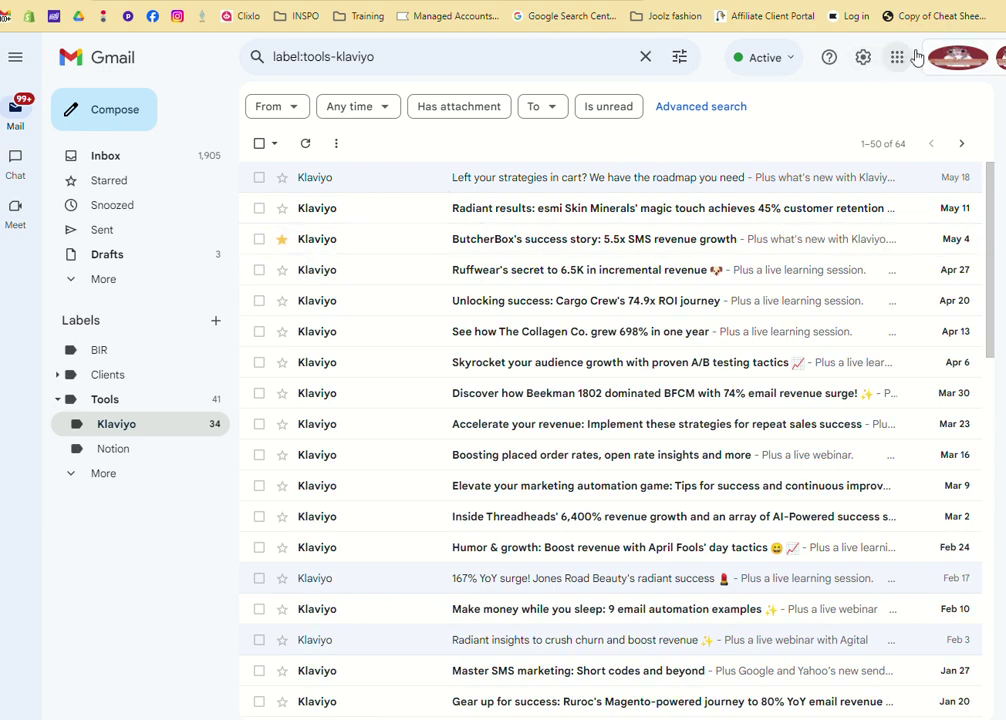
- Add the red star, green star and red exclamation mark to the stars in use in the general settings, and save the changes
left_click(863, 57)
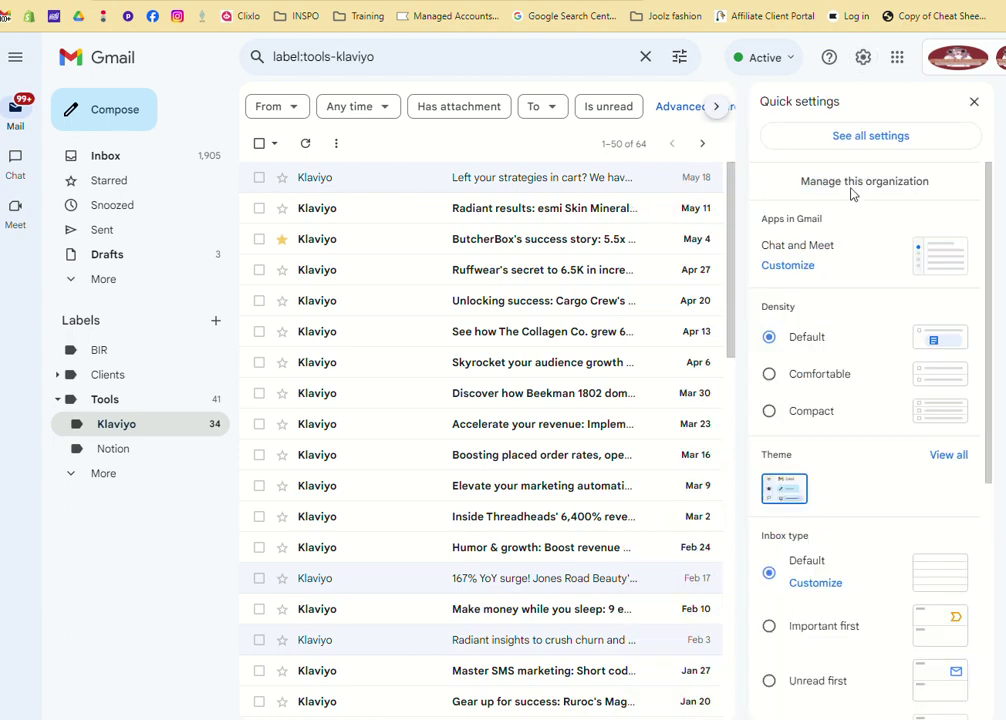
left_click(880, 137)
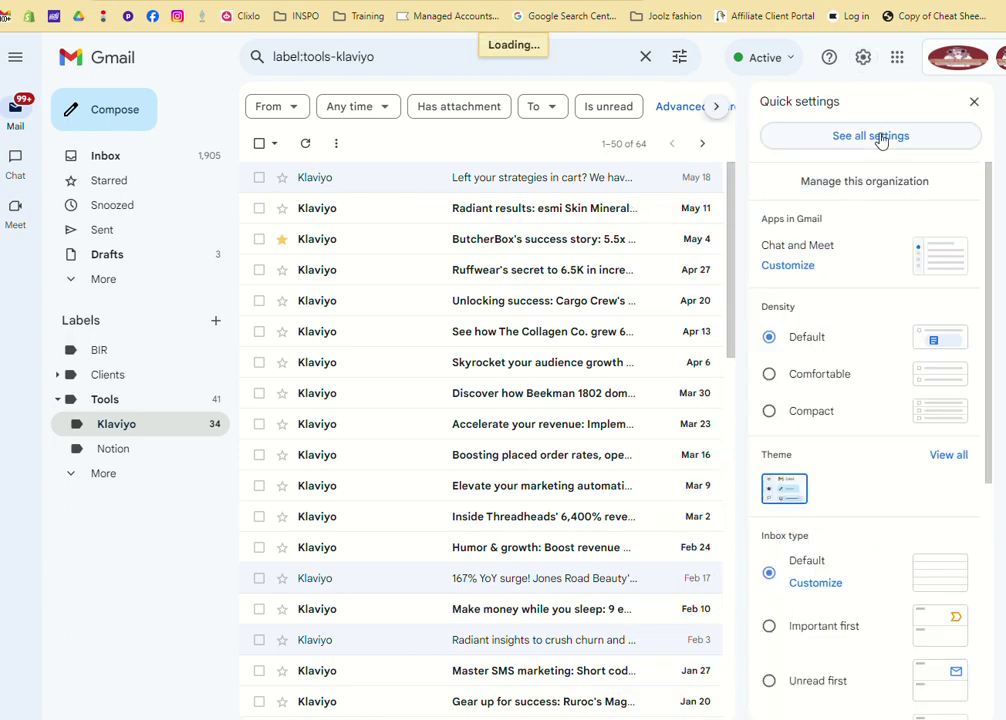
scroll(618, 568, "down", 6)
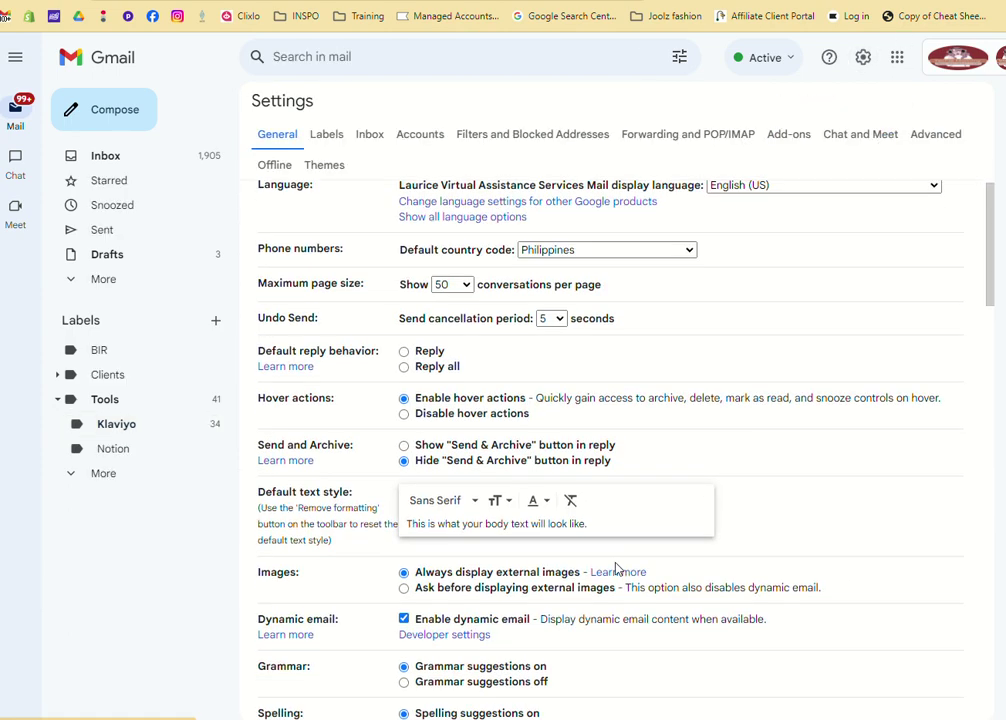
scroll(622, 620, "down", 5)
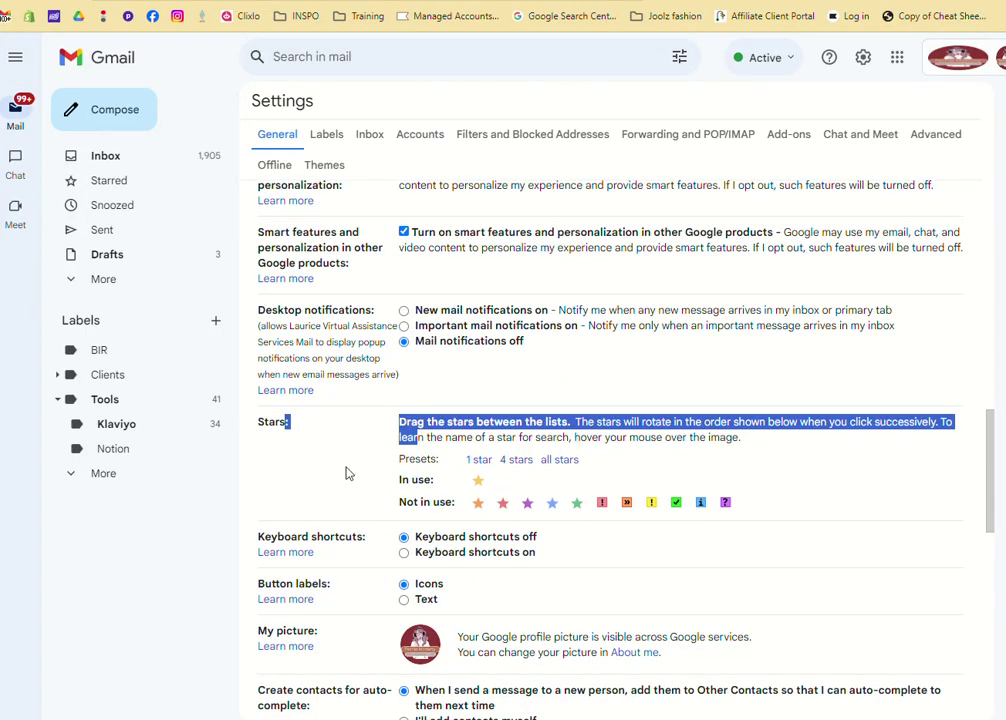
left_click(576, 484)
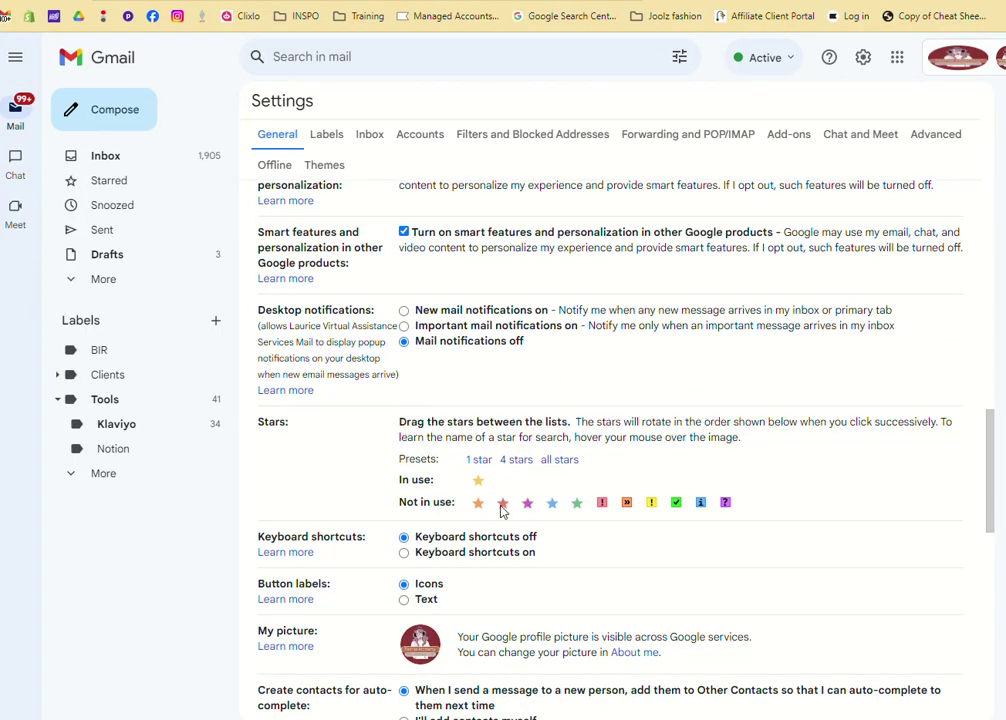
mouse_move(499, 502)
left_mouse_down()
mouse_move(498, 469)
mouse_move(500, 481)
left_mouse_up()
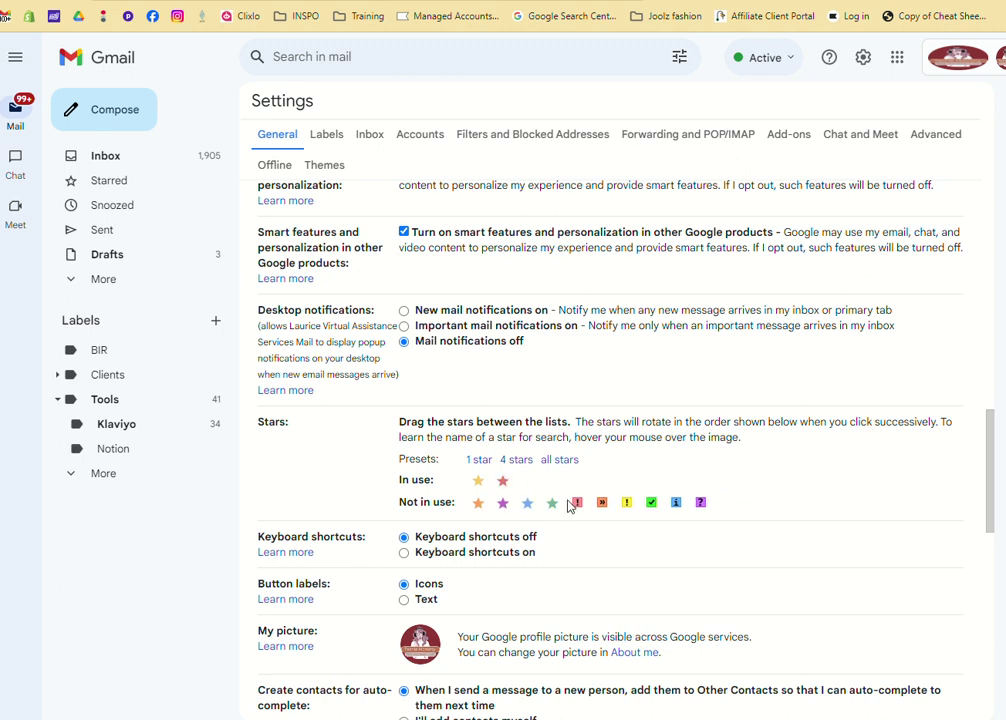
left_click_drag(579, 503, 517, 489)
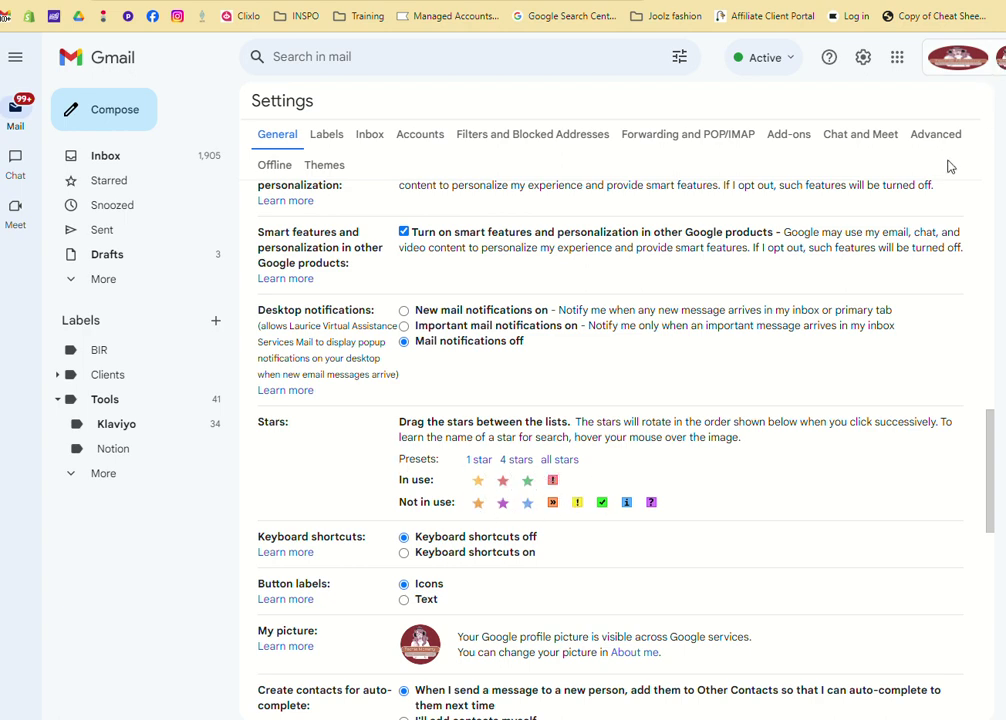
scroll(790, 540, "down", 8)
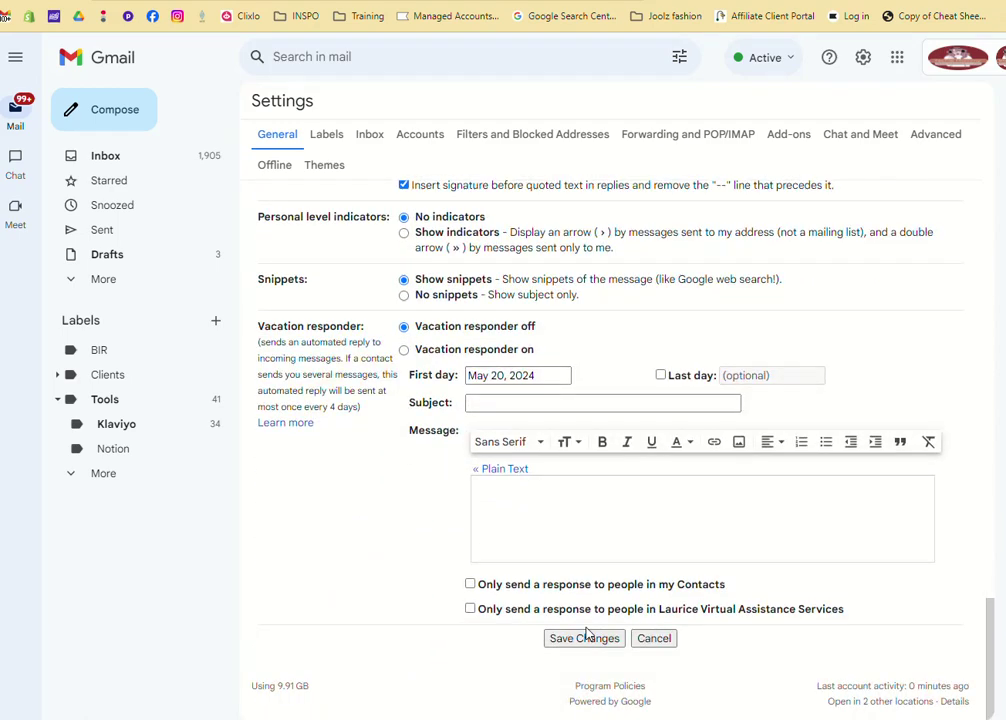
left_click(584, 638)
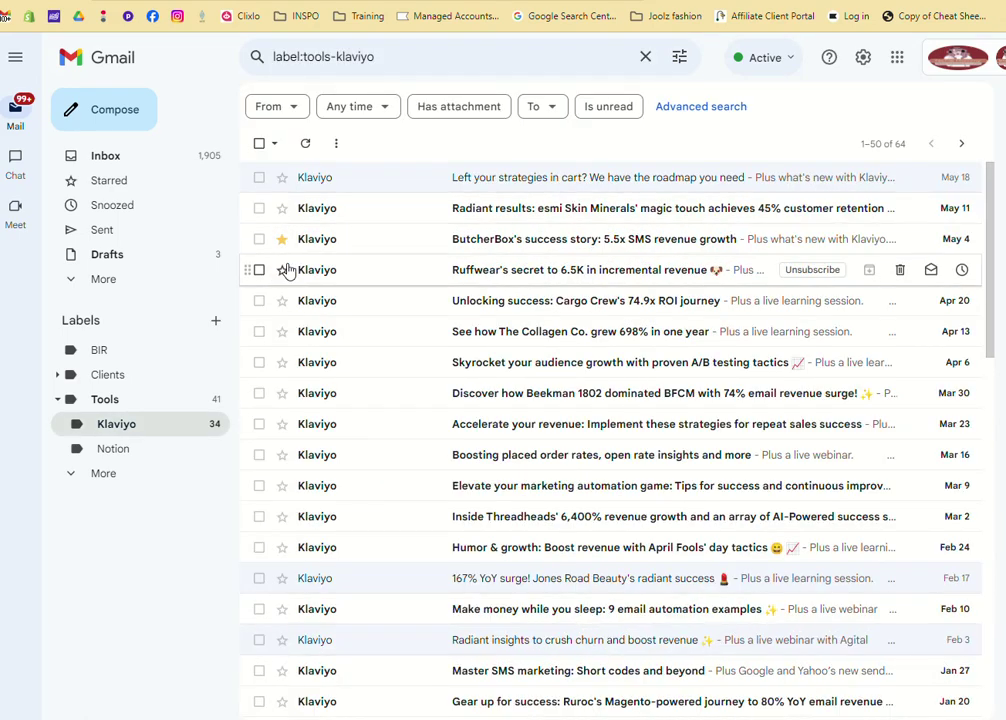
- Mark the "Ruffwear's secret" email with the green star and change the "ButcherBox's success story" email to the red star
left_click(284, 270)
left_click(285, 272)
left_click(284, 271)
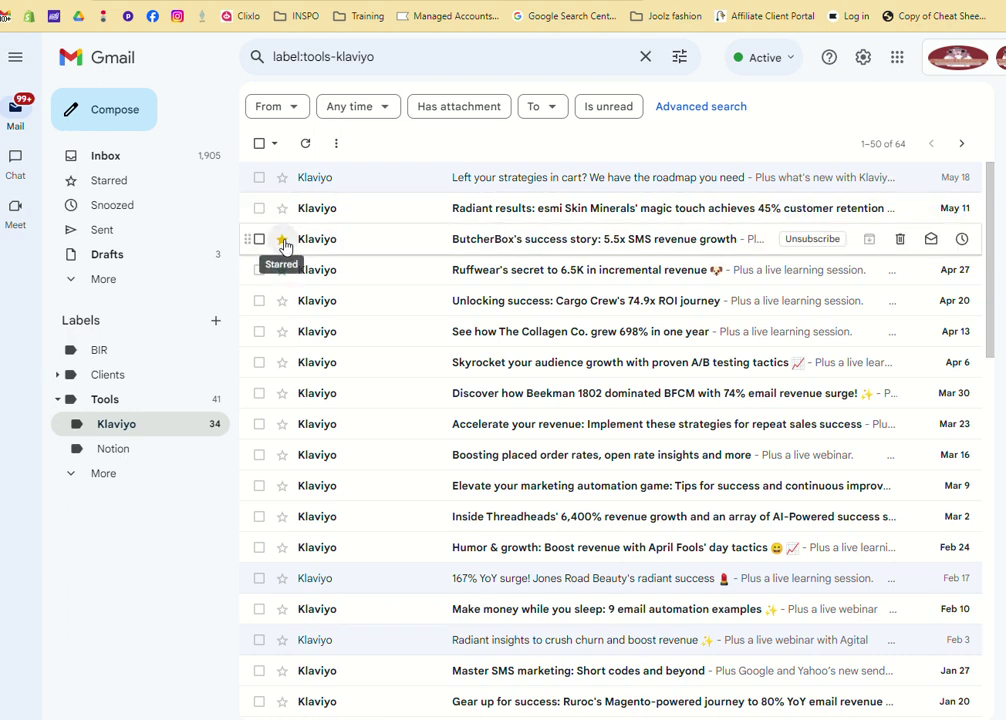
left_click(283, 240)
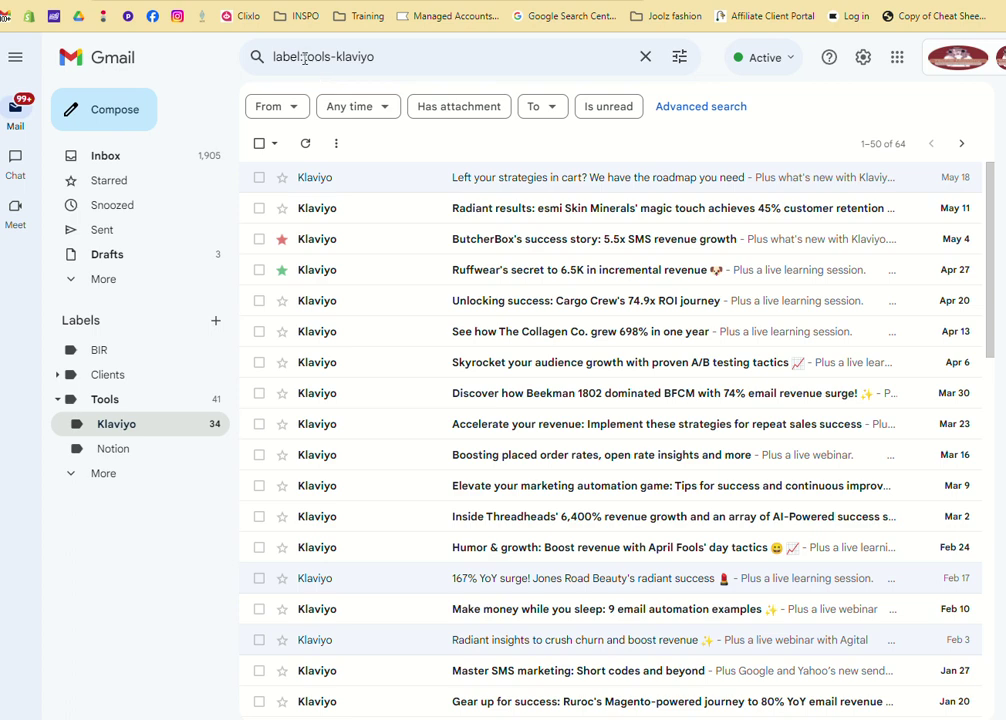
- Search the mail for messages marked with the red star, using the query has:red-star without a space
left_click_drag(305, 58, 471, 54)
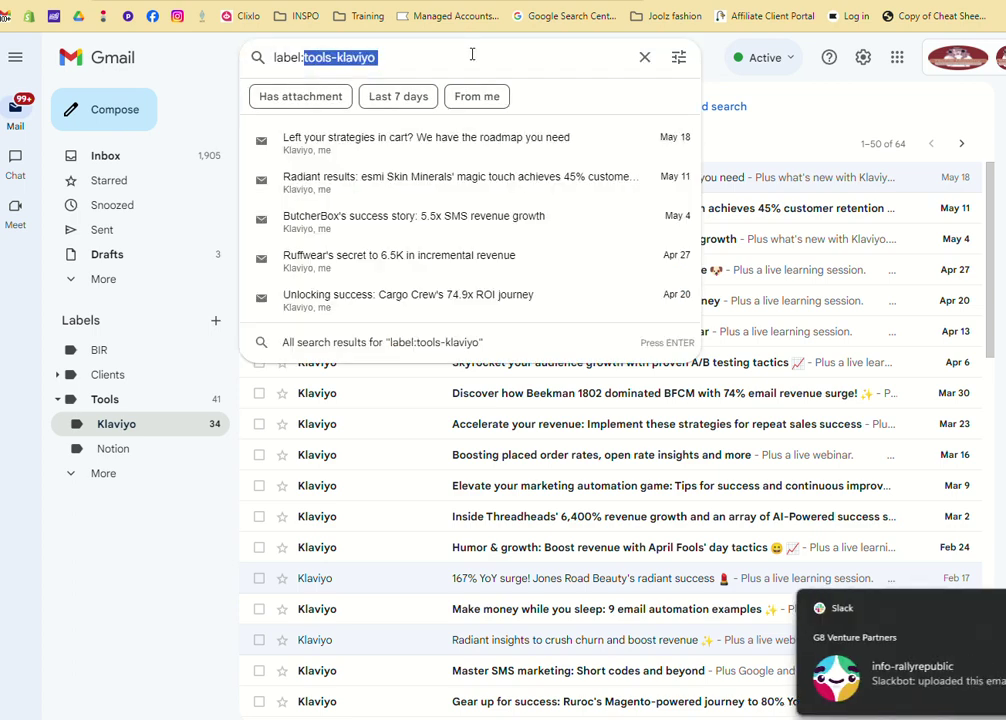
key("ctrl+a")
type("ghu")
key("BackSpace")
key("BackSpace")
key("BackSpace")
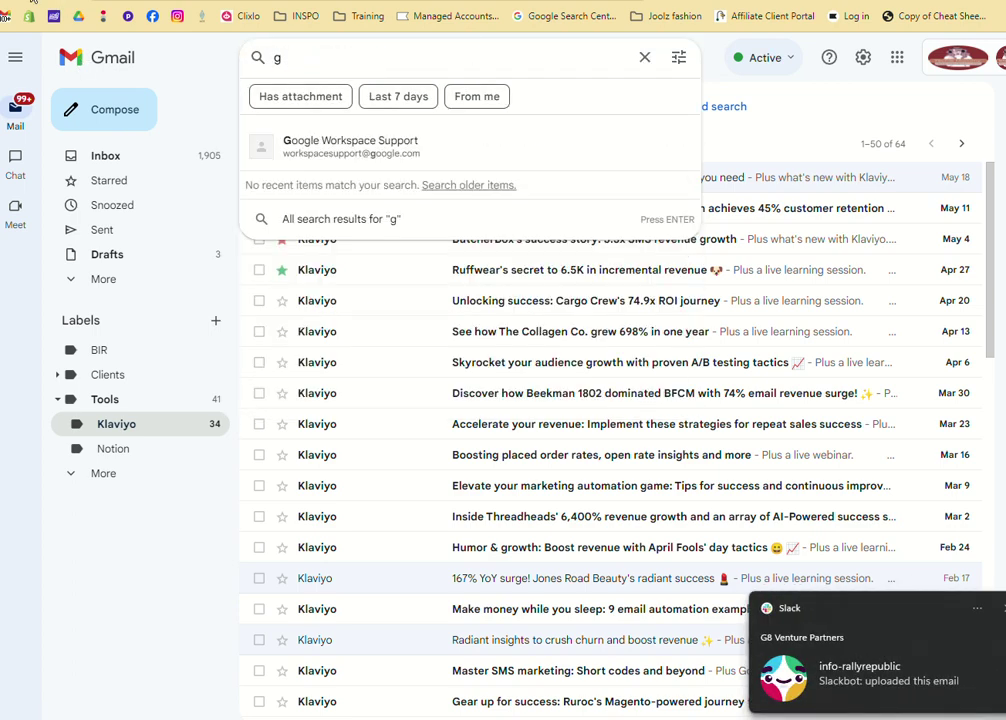
type("has: red")
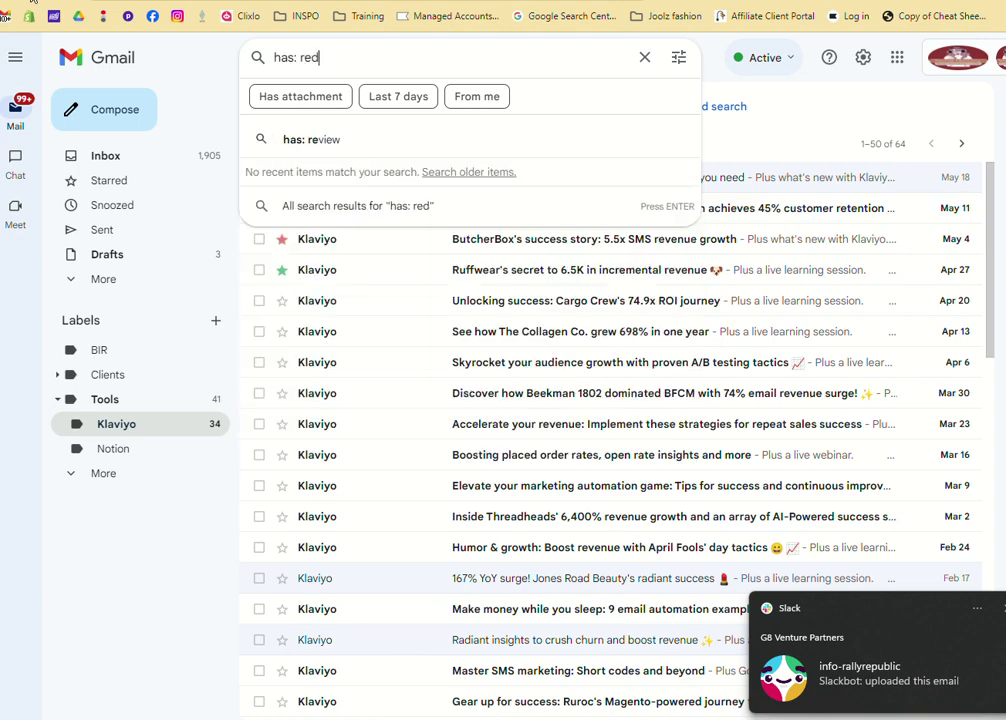
type("-star")
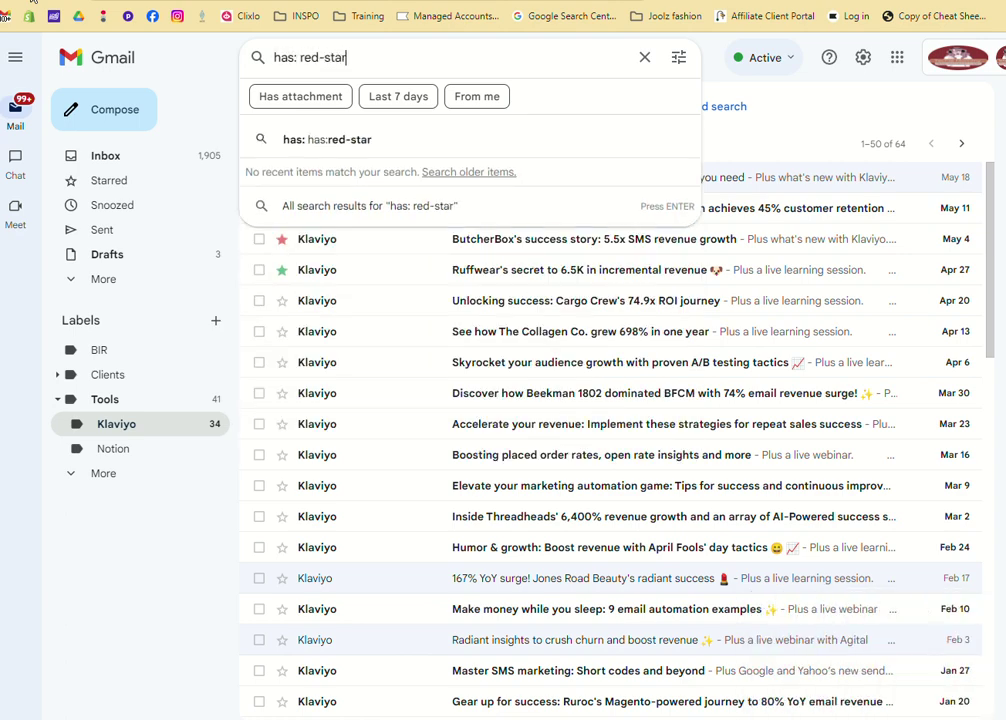
key("Return")
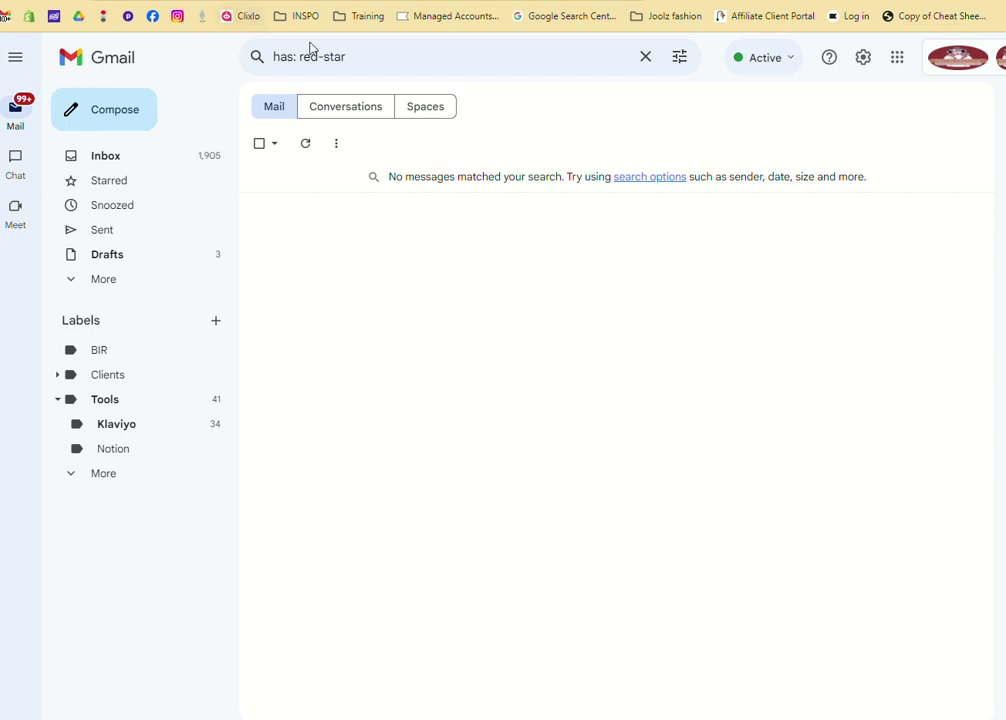
left_click(302, 57)
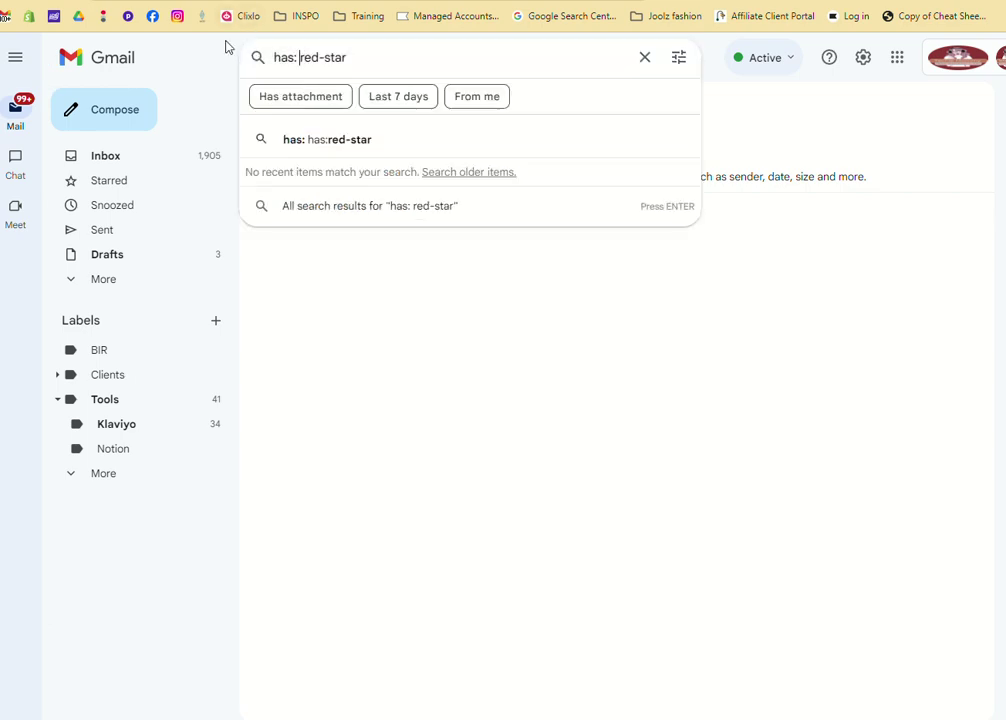
key("BackSpace")
key("Return")
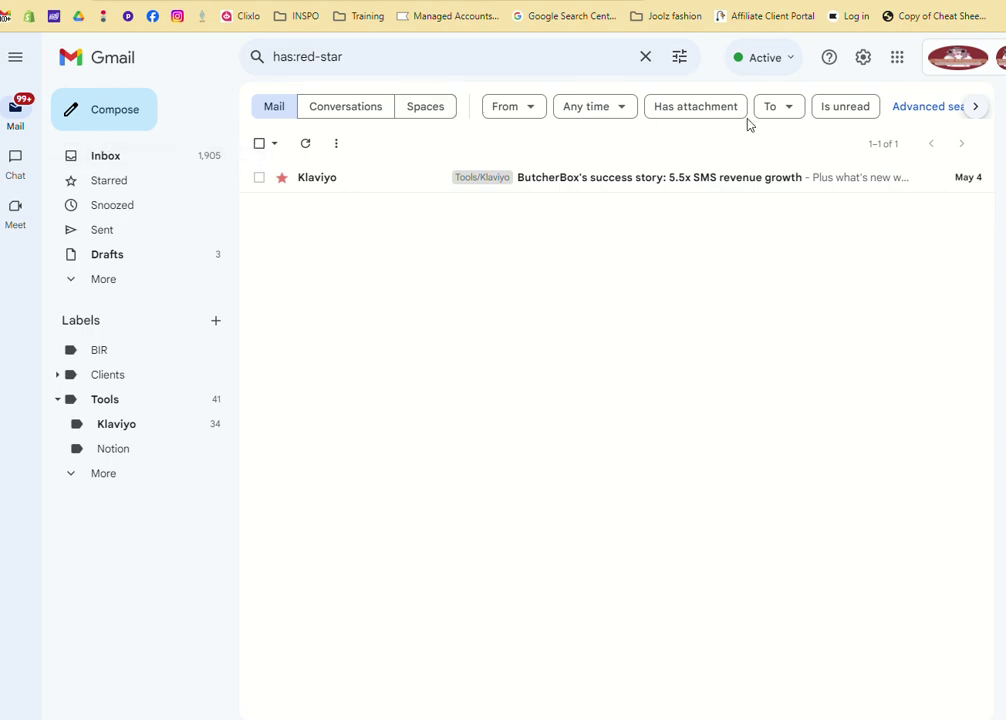
- Copy the sender's e-mail address from the inbox message "I'm back!! My Go Wild Vlog is up now..." and return to the inbox
left_click(116, 163)
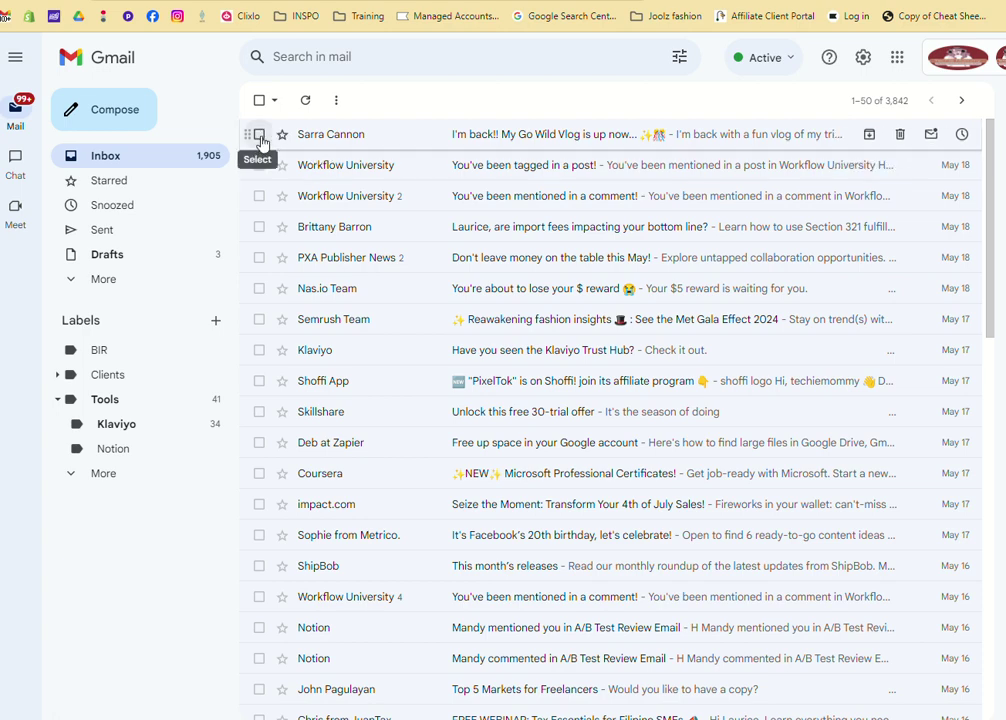
left_click(314, 135)
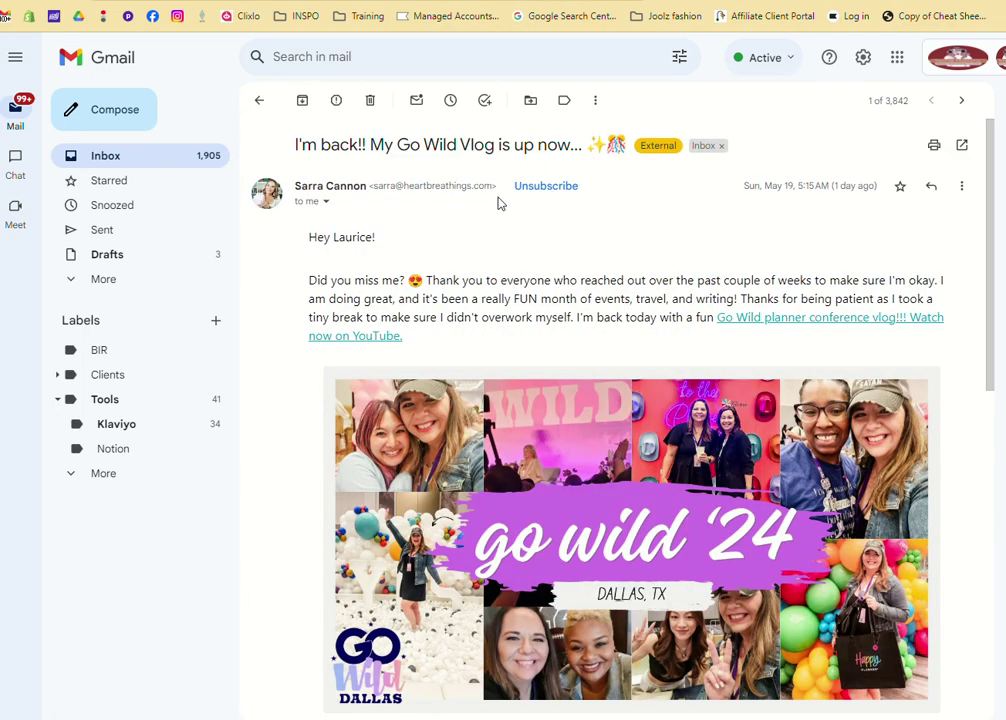
mouse_move(495, 187)
left_mouse_down()
mouse_move(367, 187)
mouse_move(493, 188)
left_mouse_up()
key("ctrl+c")
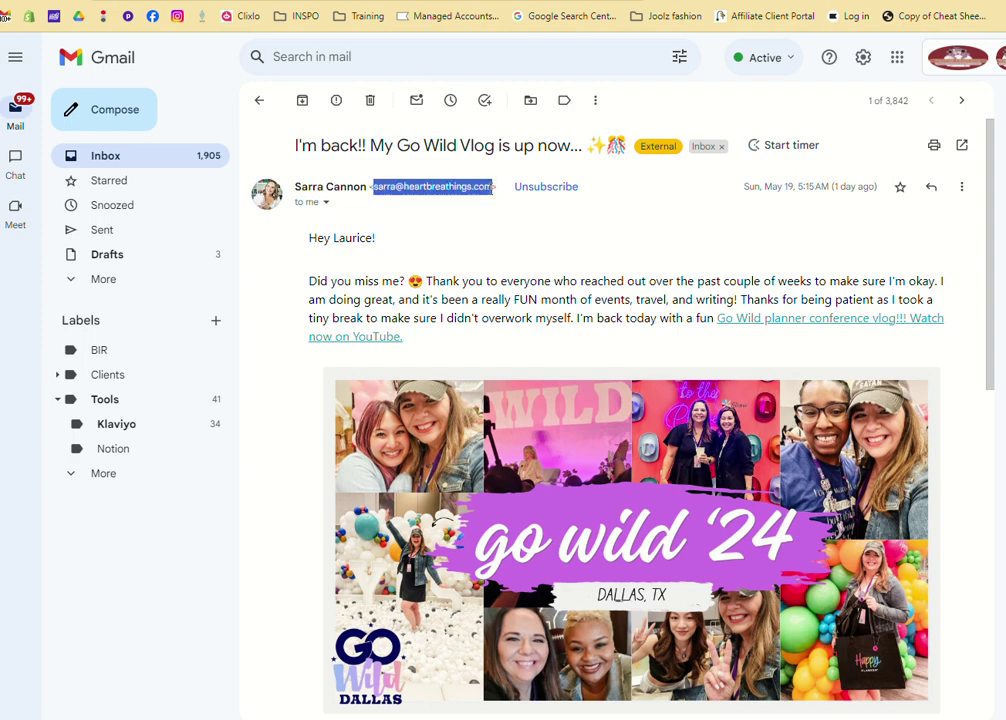
left_click(258, 101)
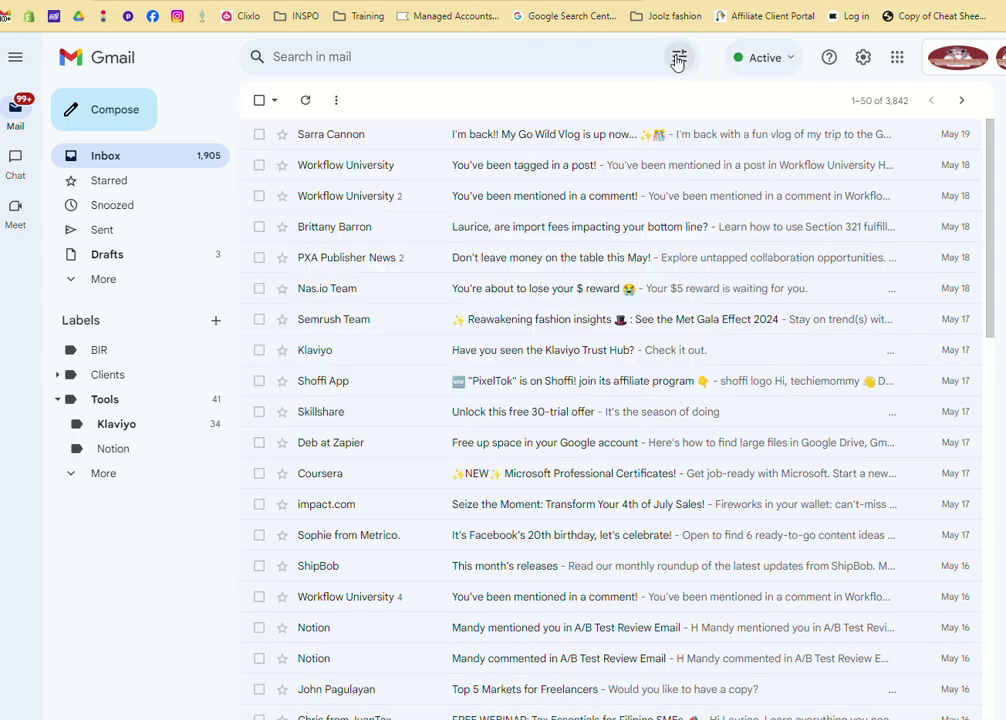
- Start a new filter for all mail from the copied sender address
left_click(677, 60)
key("ctrl+v")
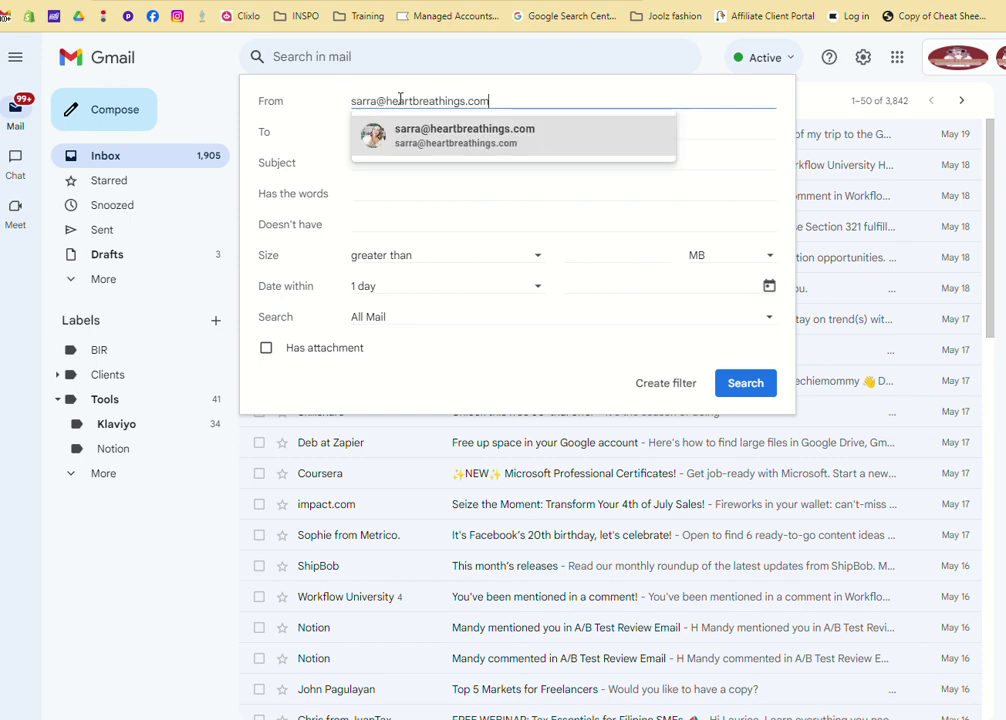
left_click(430, 153)
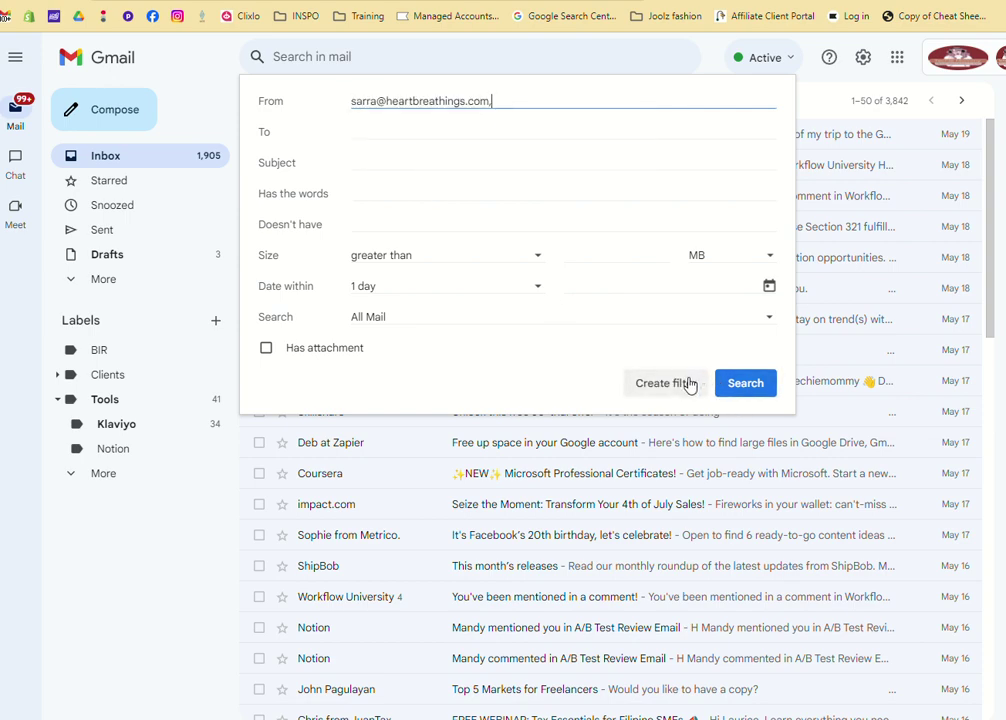
left_click(690, 383)
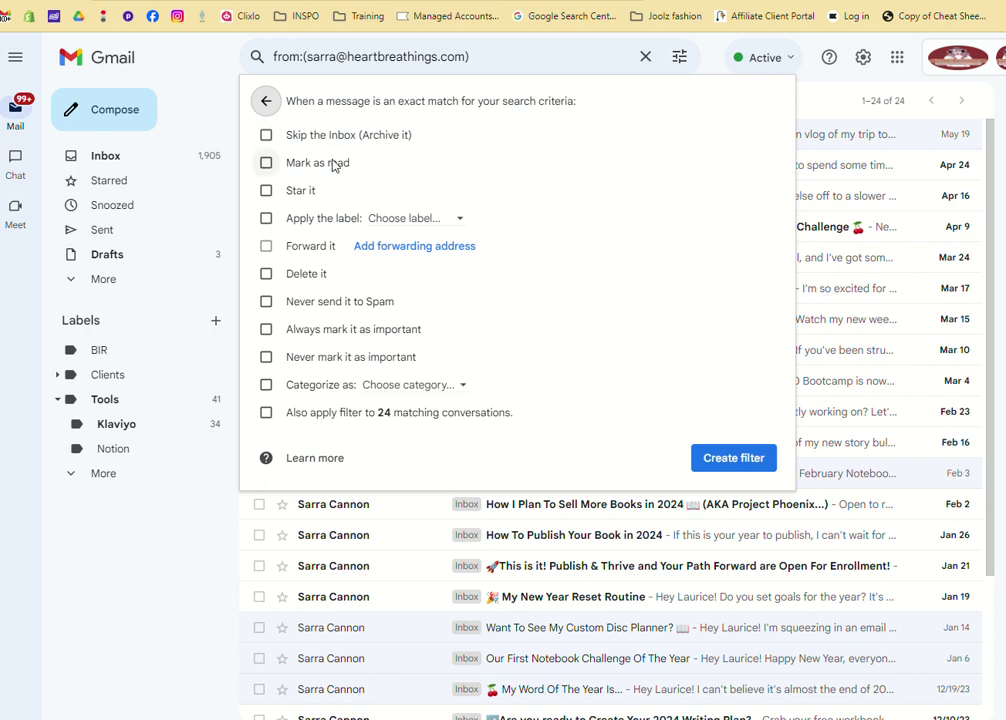
- Set the filter to categorize messages as Updates and to apply to the matching conversations as well
left_click(393, 227)
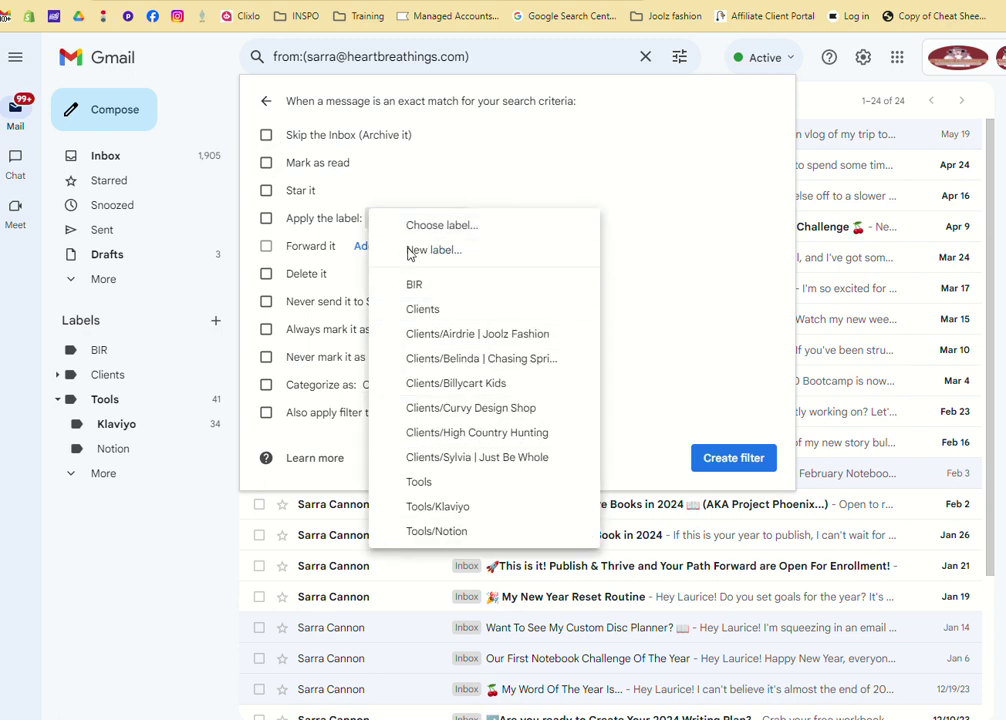
left_click(529, 196)
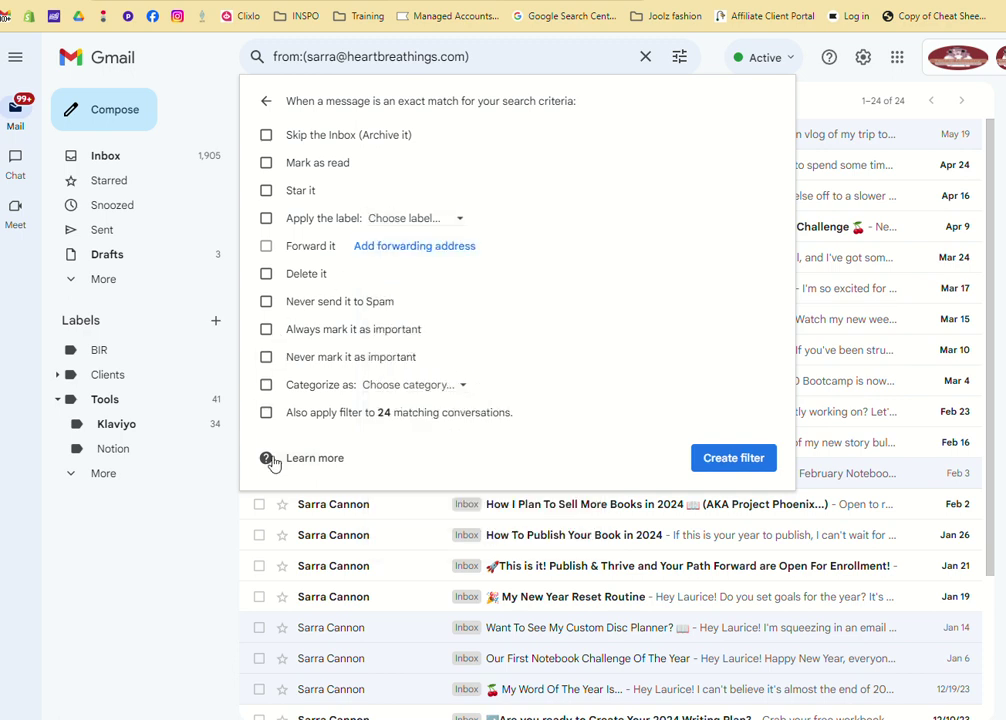
left_click(272, 415)
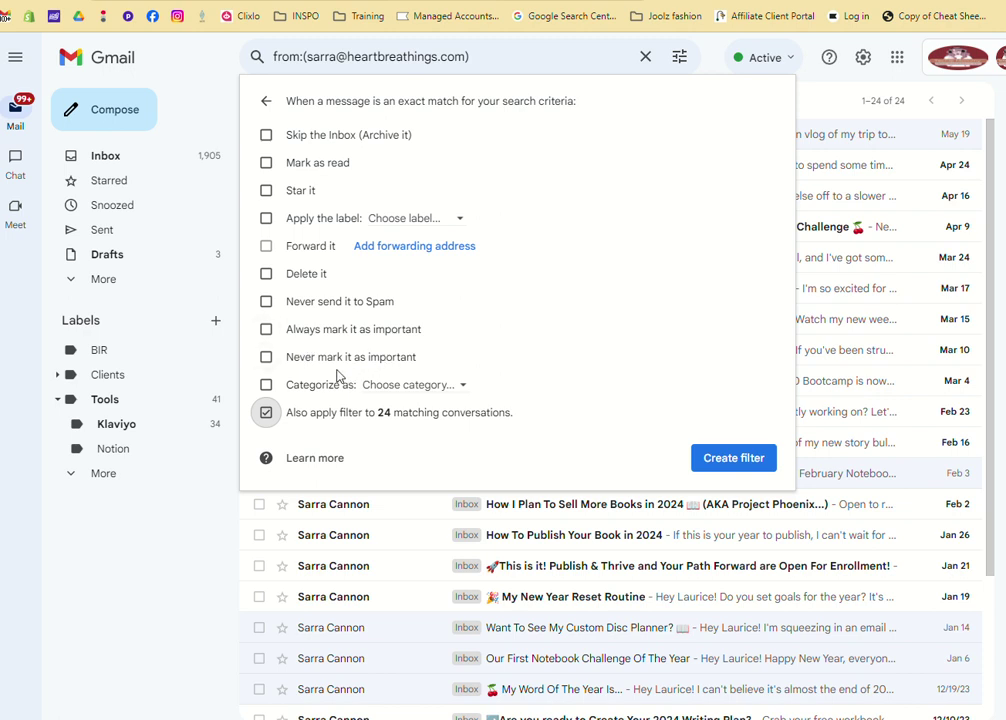
left_click(405, 384)
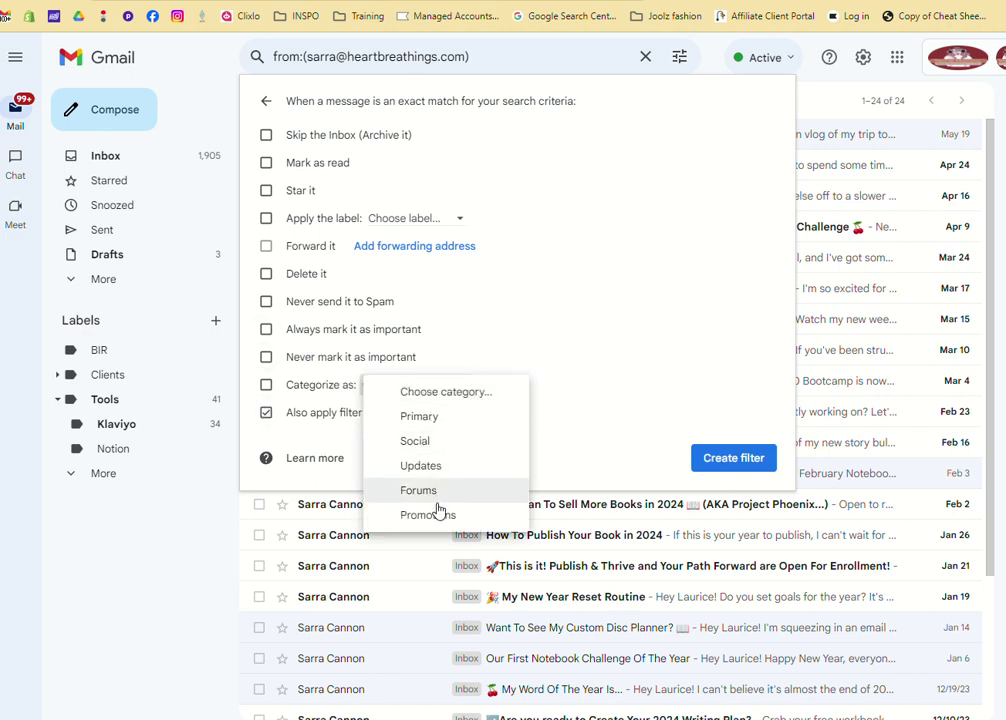
left_click(420, 466)
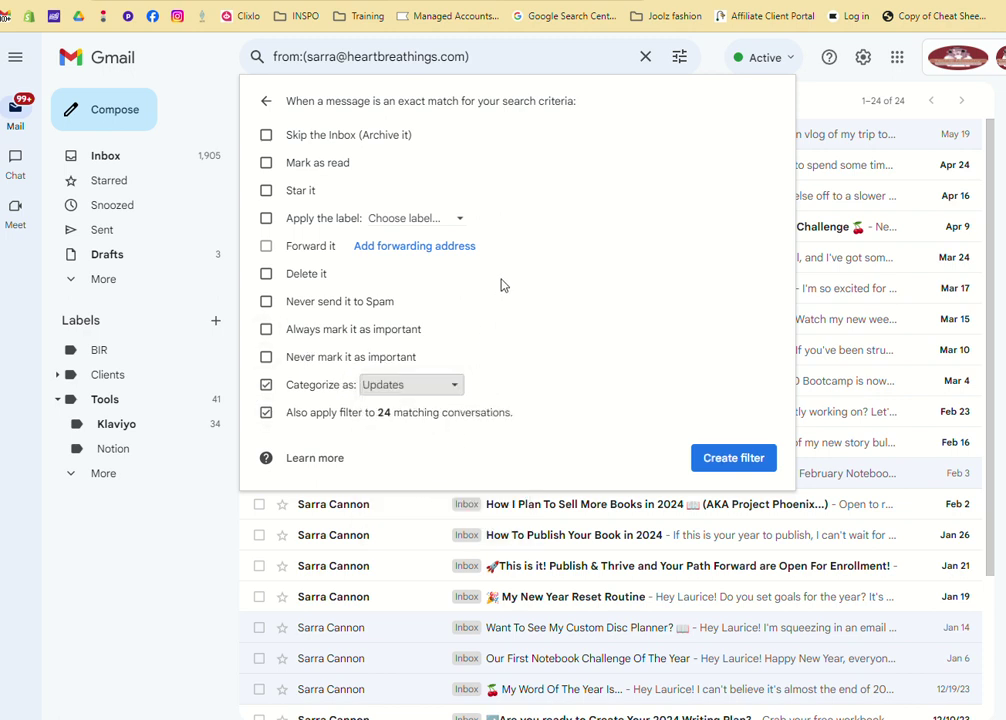
- Add a new unnested label with the sender's name to the filter and create the filter
left_click(412, 217)
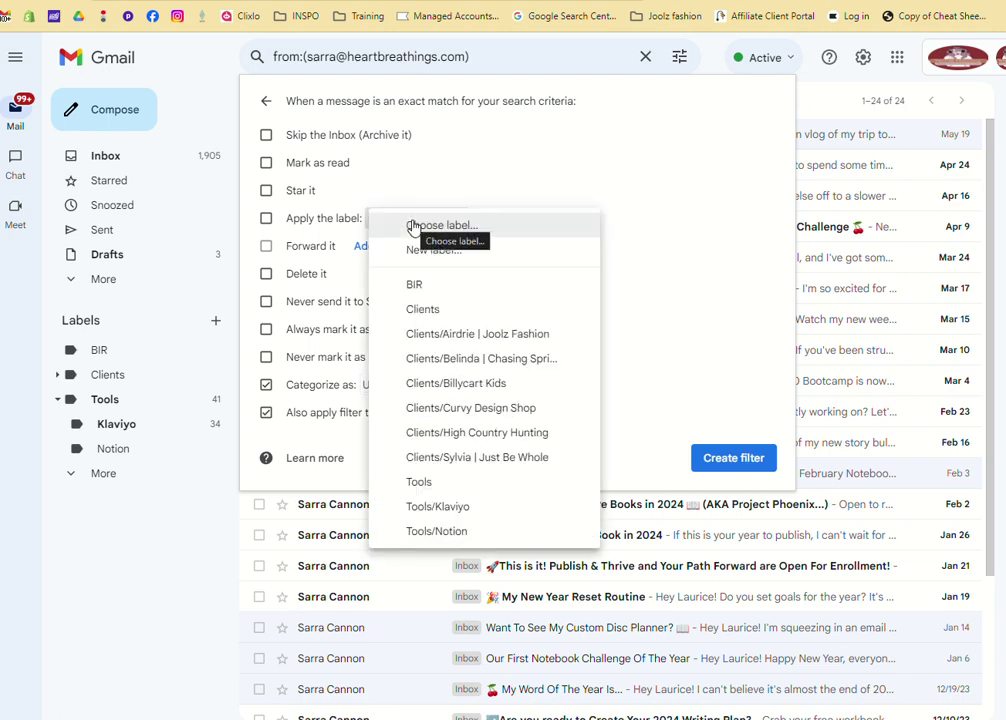
left_click(411, 224)
left_click(440, 219)
left_click(420, 254)
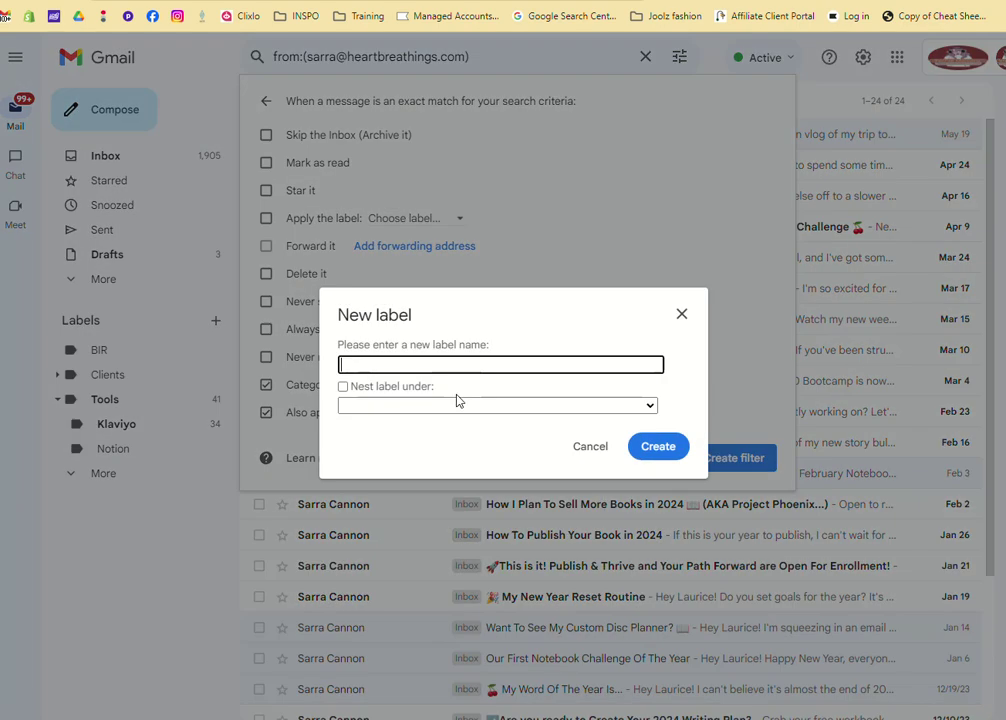
type("Sara Cannon")
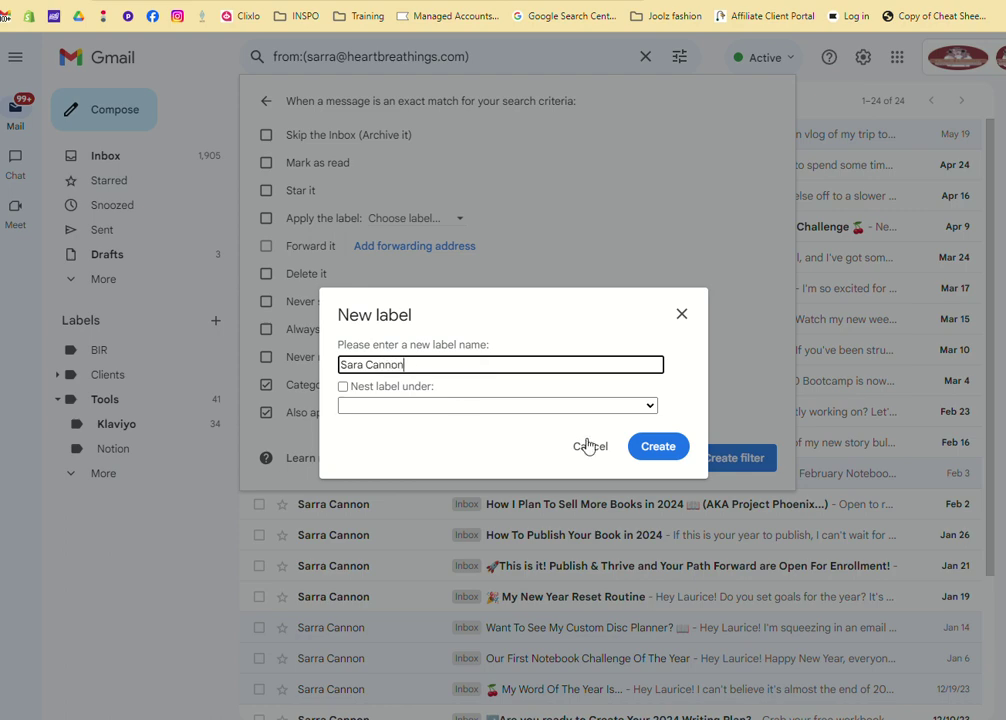
left_click(681, 462)
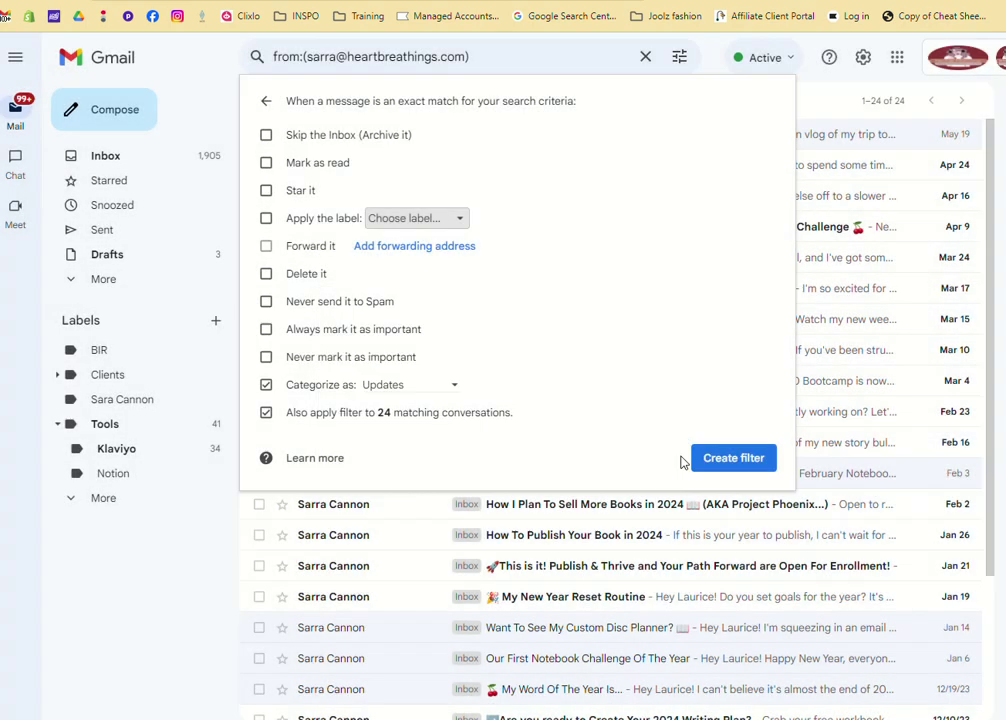
left_click(718, 459)
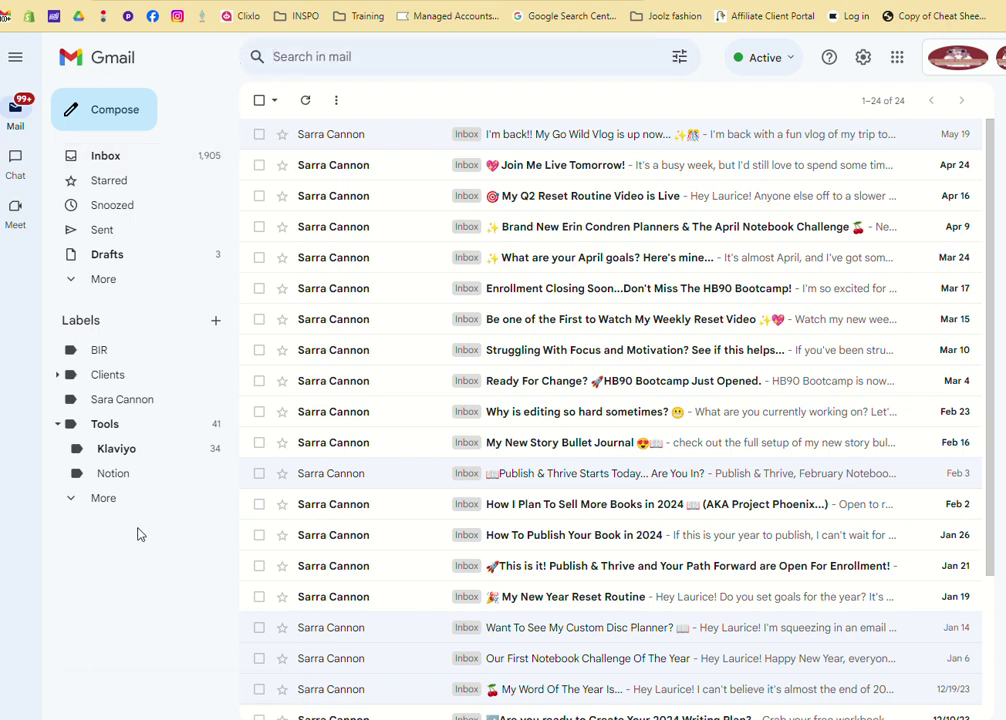
- Archive the "I'm back!! My Go Wild Vlog is up now..." message from the inbox and view the mail under the sender's label
left_click(116, 157)
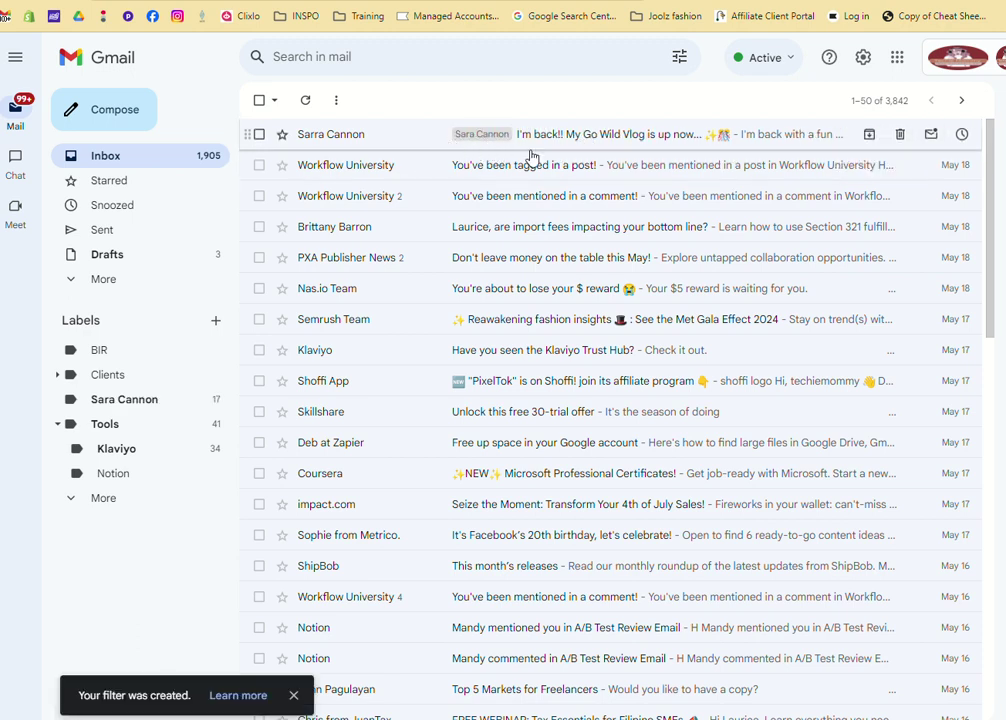
left_click(869, 134)
scroll(746, 383, "down", 4)
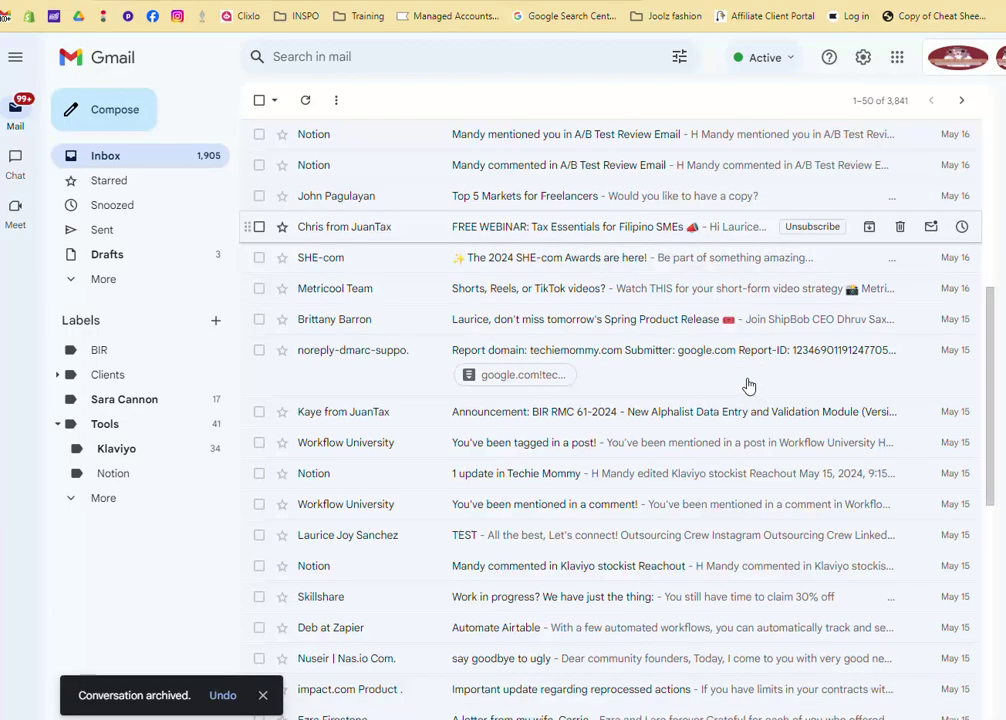
scroll(748, 383, "down", 6)
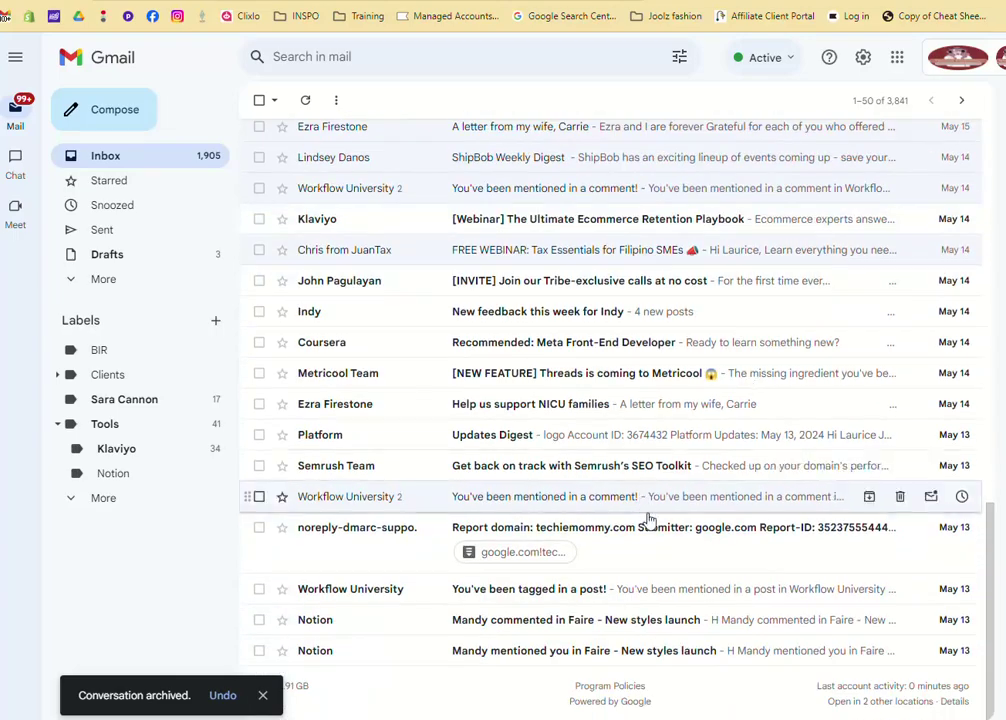
scroll(650, 500, "up", 10)
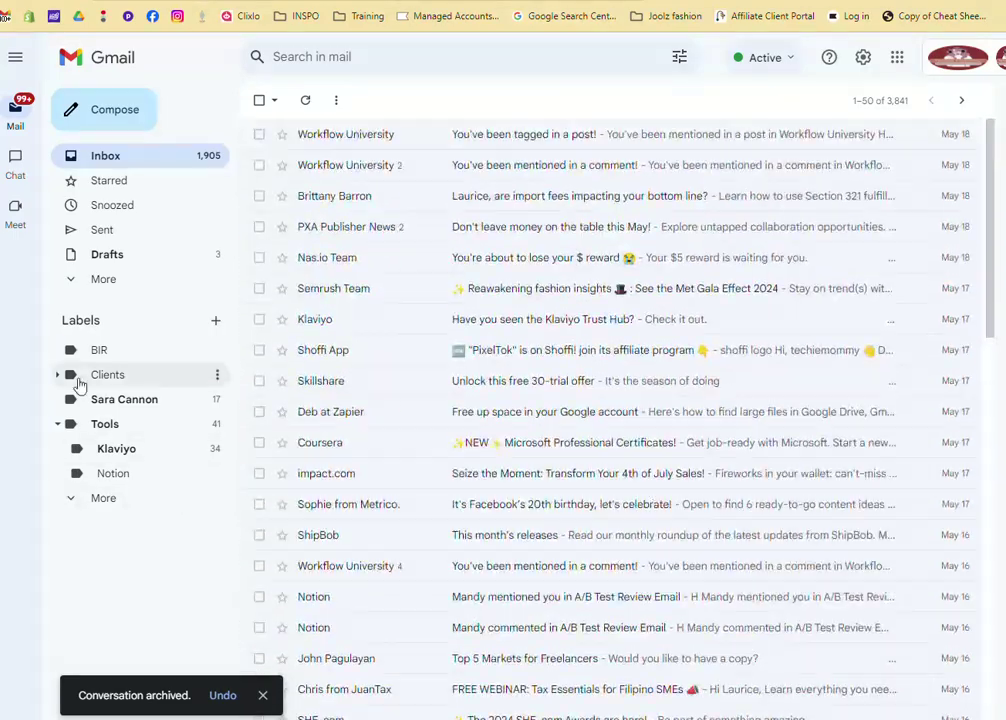
left_click(97, 399)
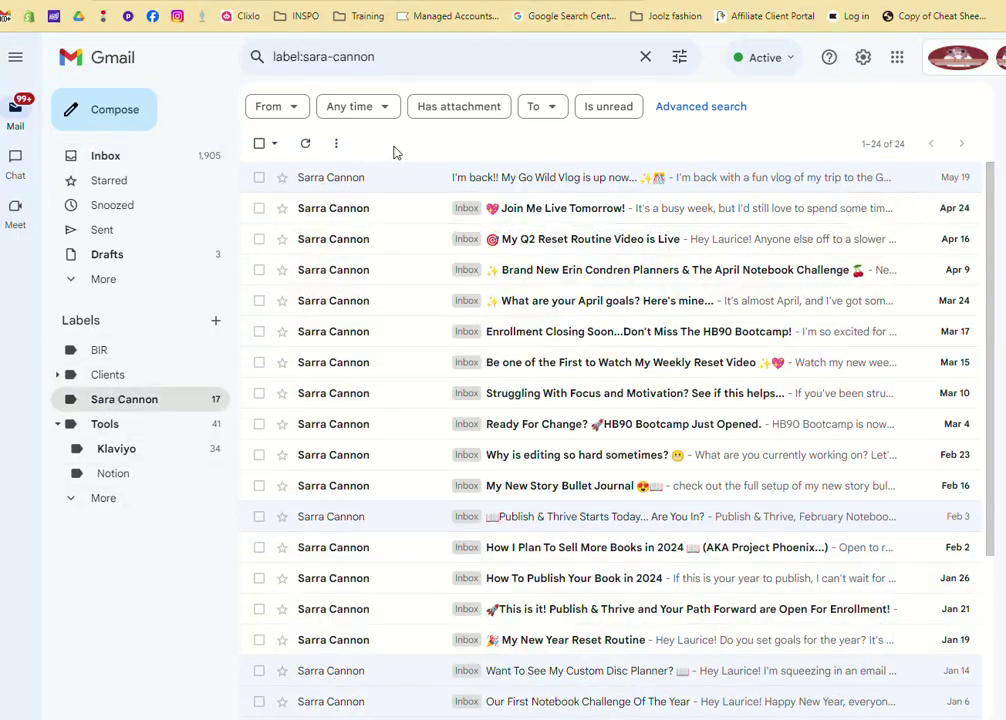